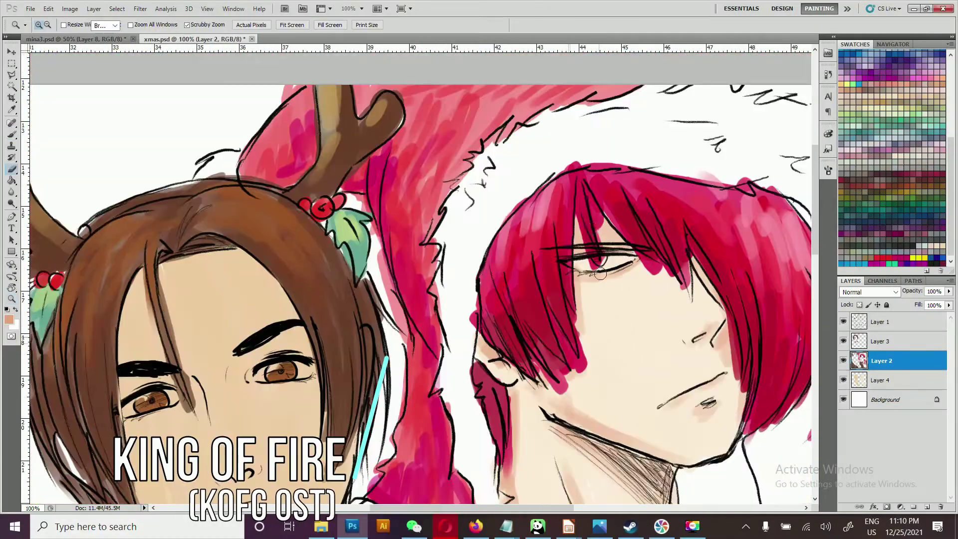
- Erase the red hair spill from the red-haired man's cheek on Layer 2
key(b)
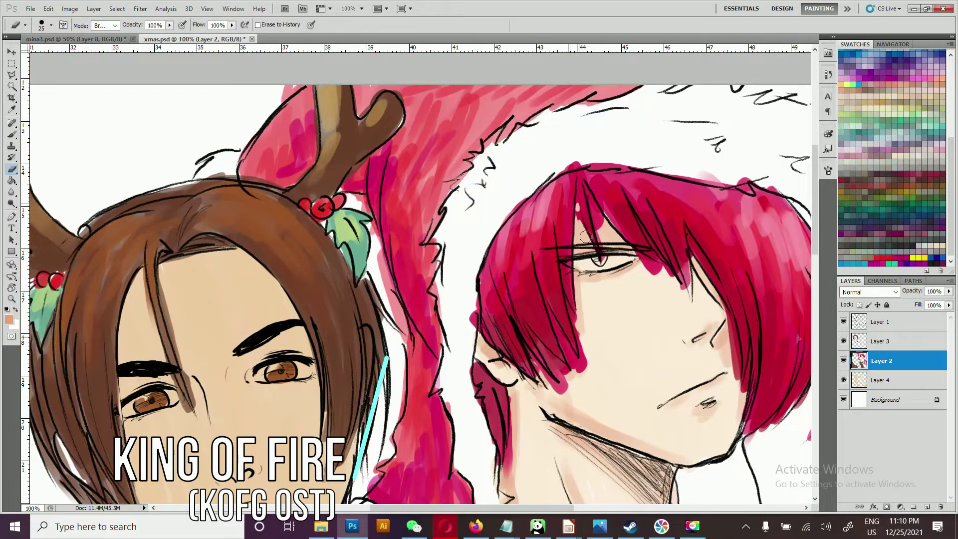
drag(578, 339, 546, 394)
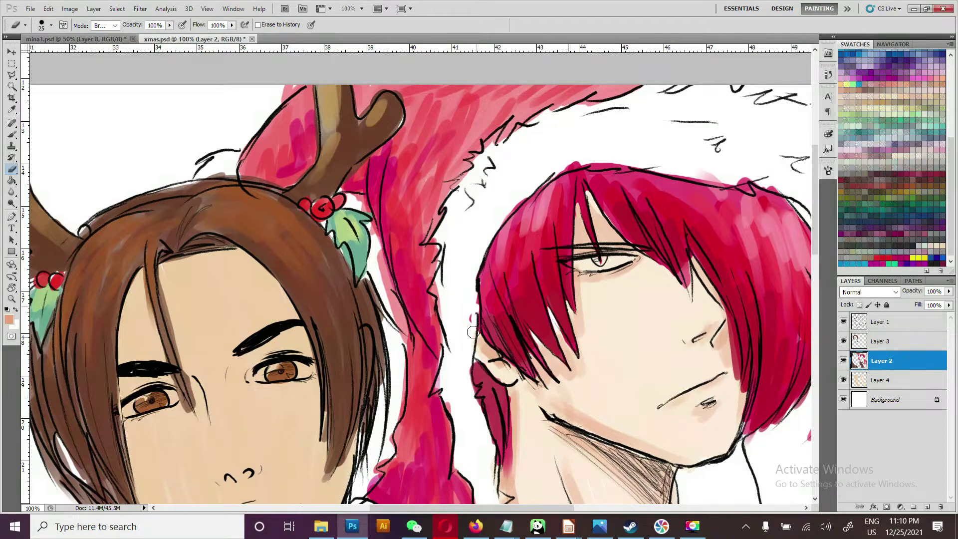
drag(723, 299, 733, 395)
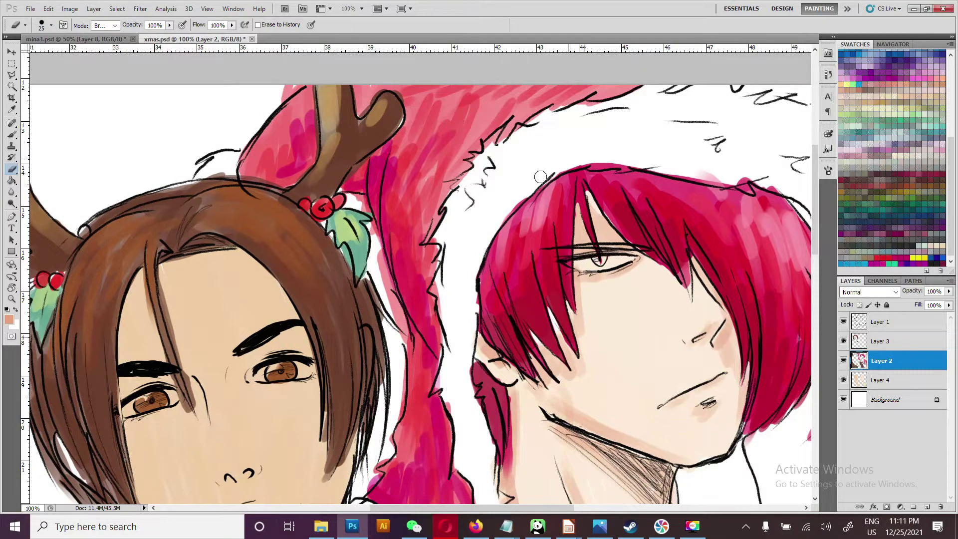
- On the skin layer, shade the red-haired man's neck below the ear
key(alt+bracketleft)
key(b)
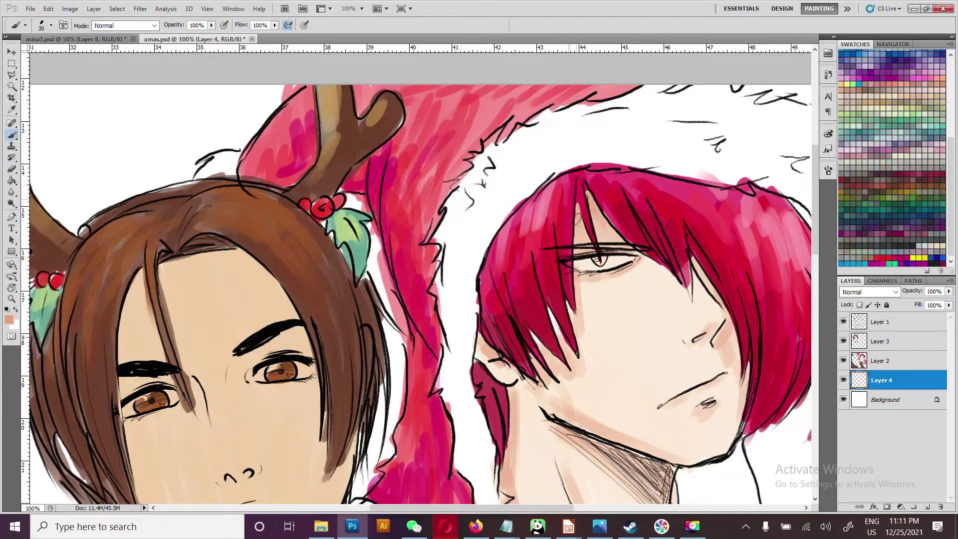
drag(510, 396, 573, 422)
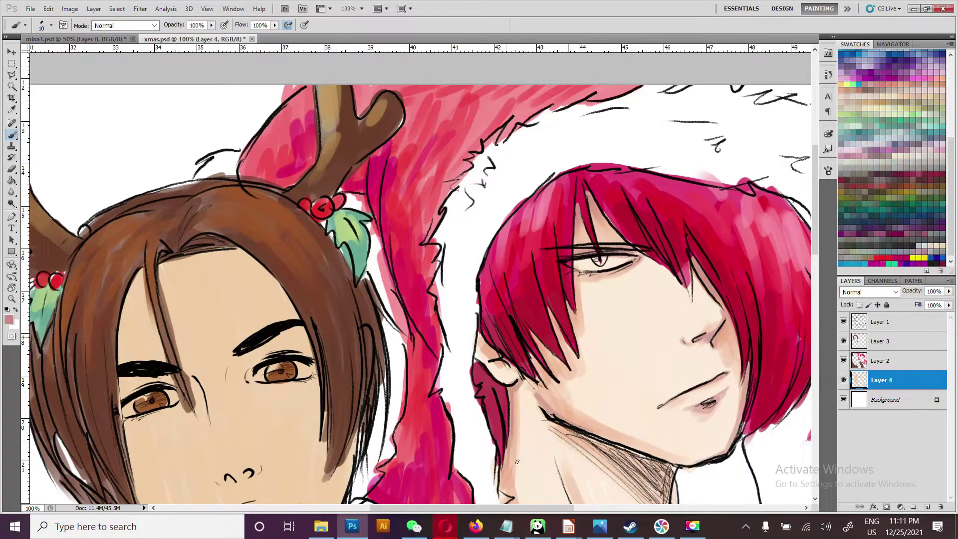
scroll(517, 461, down, 3)
scroll(516, 462, down, 2)
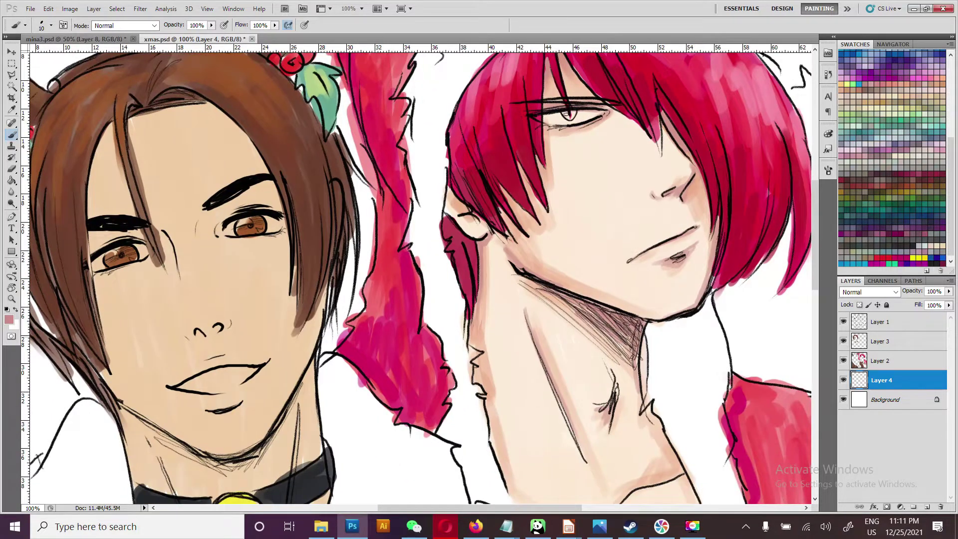
- Shade the left edge of the brunet's neck on Layer 4
scroll(633, 356, down, 3)
drag(462, 315, 491, 410)
scroll(576, 439, down, 5)
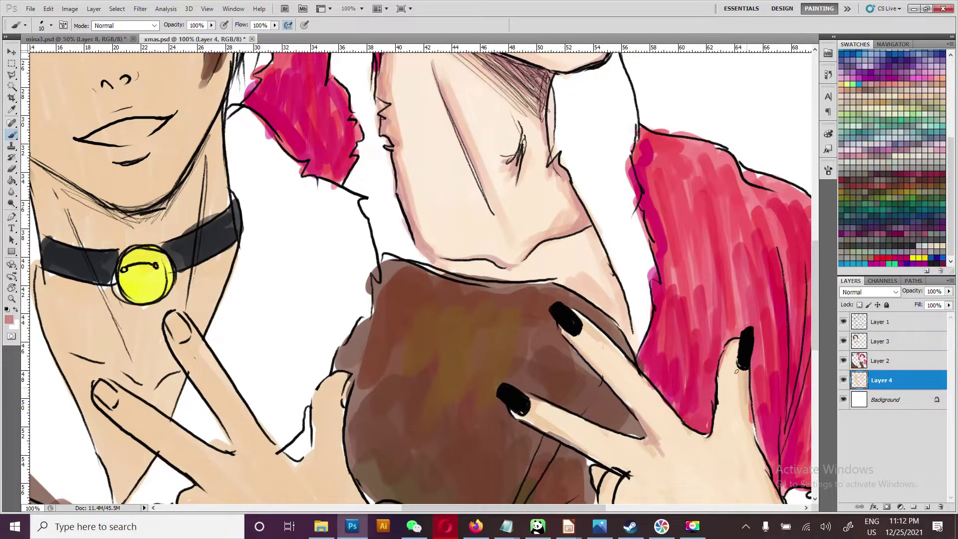
scroll(736, 371, down, 4)
scroll(640, 367, down, 2)
- Shade the fingers and palm edges of both peace-sign hands with peach
mouse_move(655, 440)
mouse_down()
mouse_move(569, 386)
mouse_move(554, 320)
mouse_move(651, 410)
mouse_up()
alt+click(573, 350)
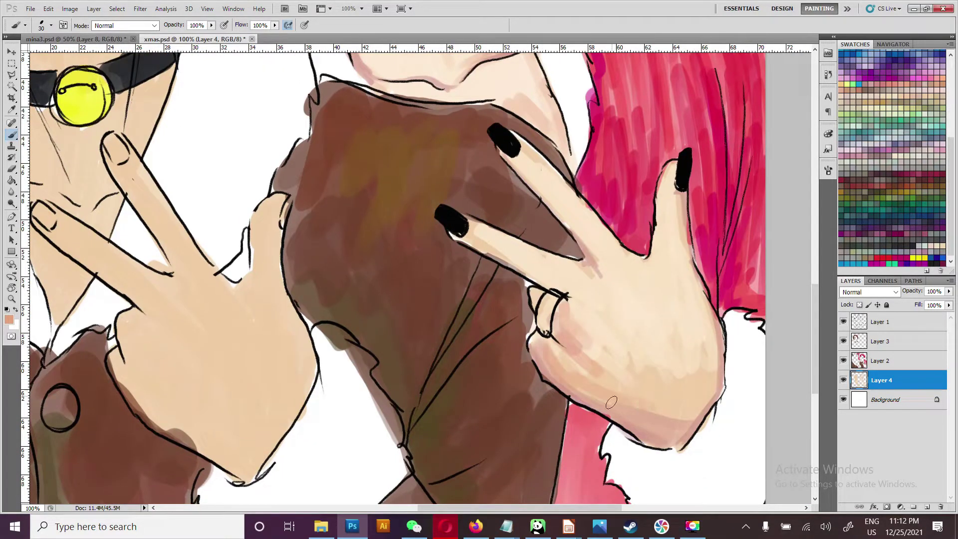
drag(472, 235, 581, 260)
drag(519, 160, 608, 272)
mouse_move(693, 215)
mouse_down()
mouse_move(709, 346)
mouse_move(681, 400)
mouse_up()
drag(252, 305, 362, 325)
mouse_move(421, 349)
mouse_down()
mouse_move(384, 464)
mouse_move(324, 462)
mouse_up()
drag(299, 429, 235, 329)
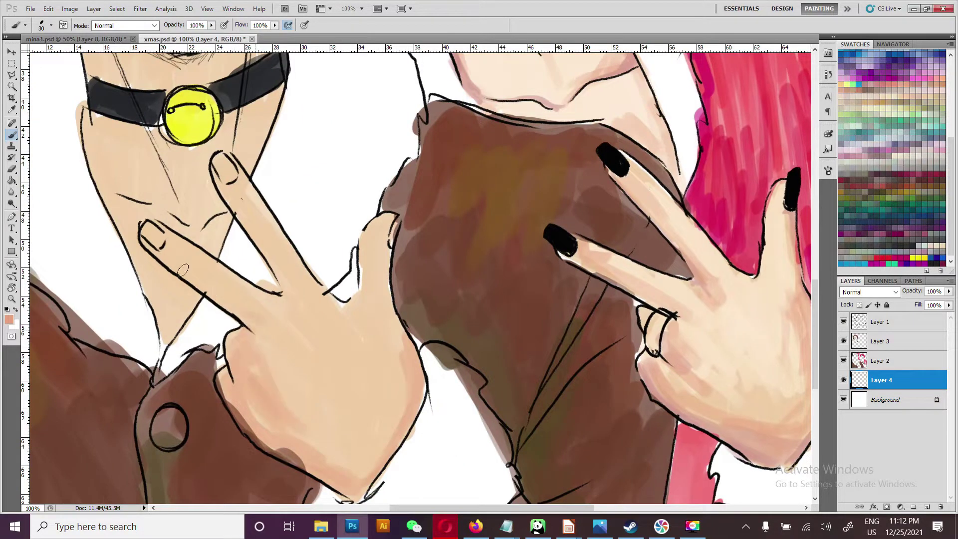
drag(164, 247, 305, 339)
drag(227, 189, 297, 299)
- Add faint peach shading to the brunet's neck and face
mouse_move(359, 249)
mouse_down()
mouse_move(399, 402)
mouse_move(332, 458)
mouse_move(404, 410)
mouse_up()
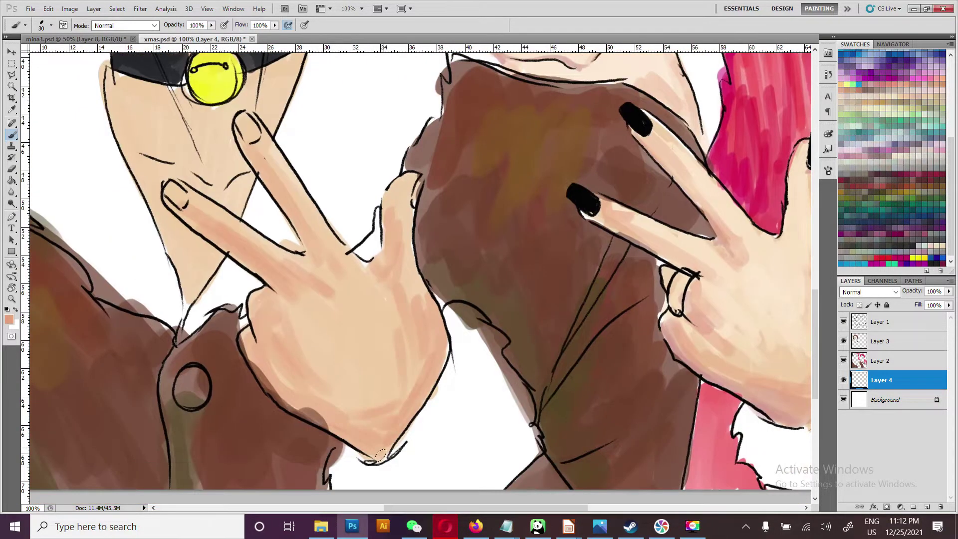
drag(248, 327, 355, 452)
drag(279, 299, 345, 224)
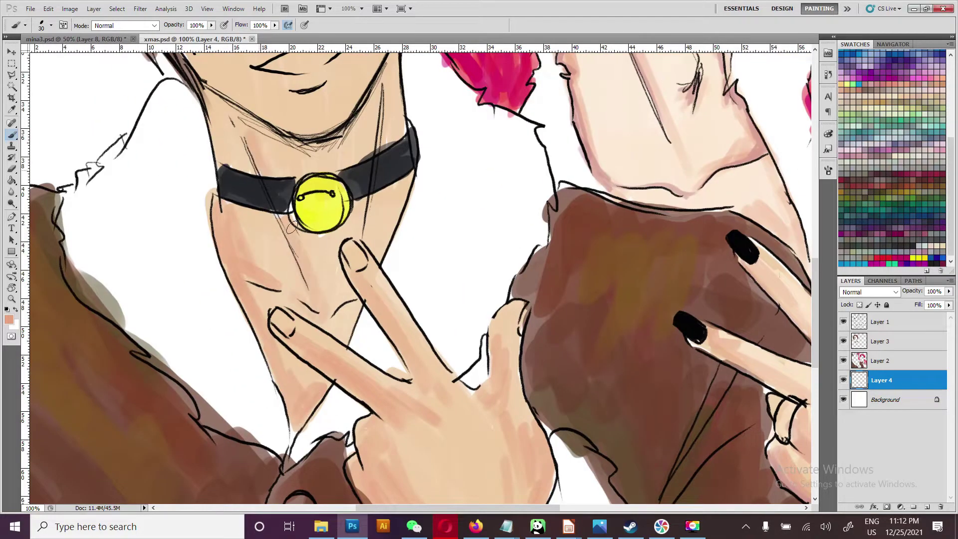
drag(329, 310, 324, 498)
drag(239, 299, 344, 260)
drag(369, 194, 390, 277)
drag(306, 232, 341, 282)
- Shade beside the brunet's nose and above and below his eyes
drag(277, 156, 295, 210)
mouse_move(204, 145)
mouse_down()
mouse_move(257, 167)
mouse_move(209, 200)
mouse_up()
drag(332, 128, 394, 100)
drag(334, 150, 405, 145)
drag(401, 142, 409, 224)
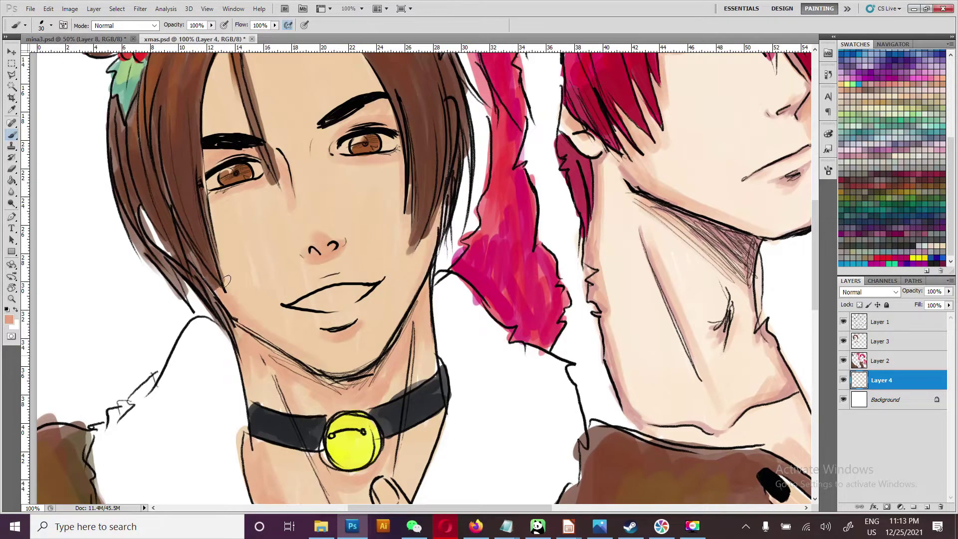
drag(437, 173, 467, 325)
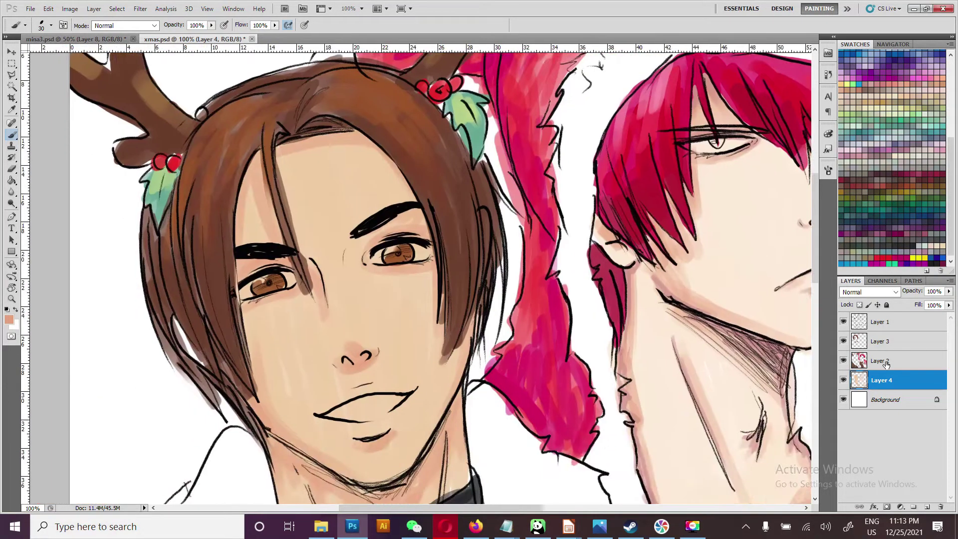
click(880, 360)
key(e)
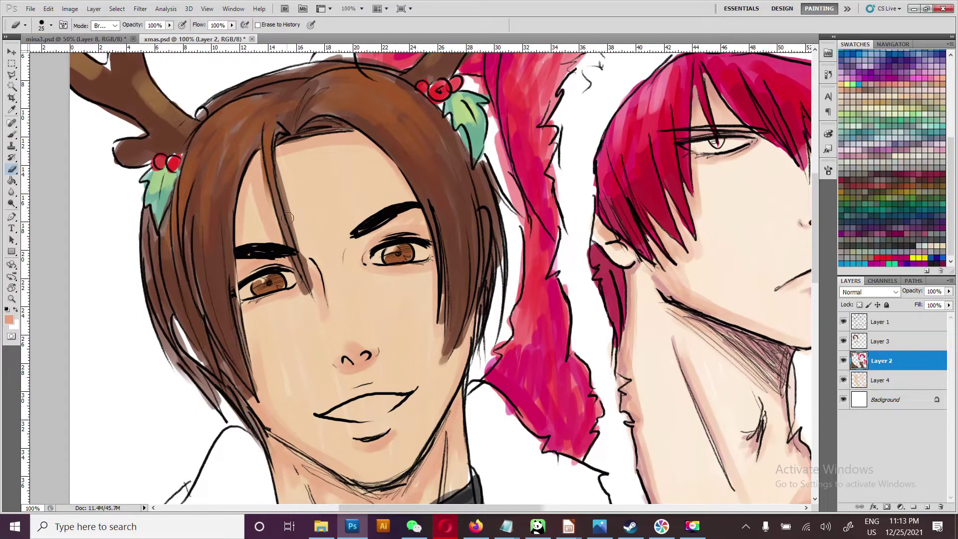
click(881, 341)
drag(280, 157, 290, 237)
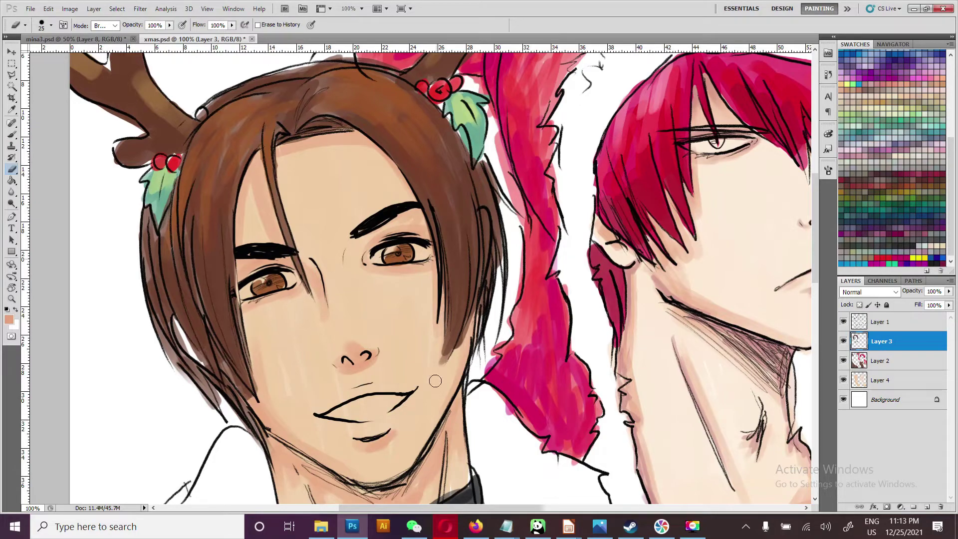
drag(259, 484, 286, 335)
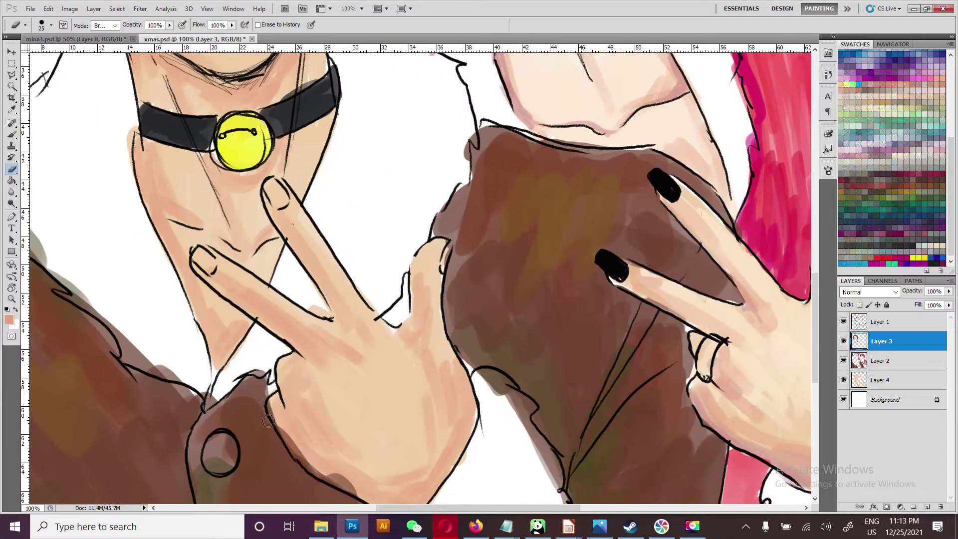
key(alt+bracketleft)
scroll(285, 335, up, 10)
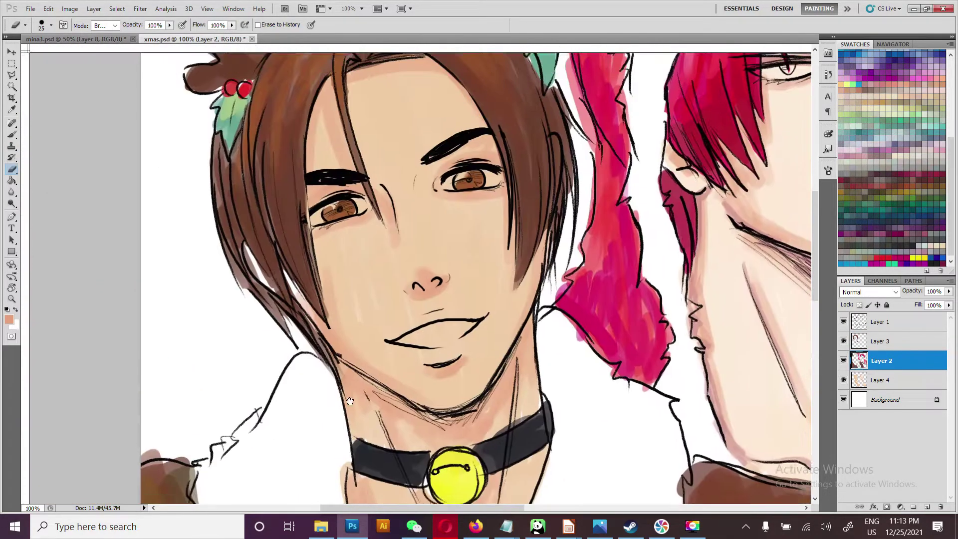
key(alt+bracketleft)
key(b)
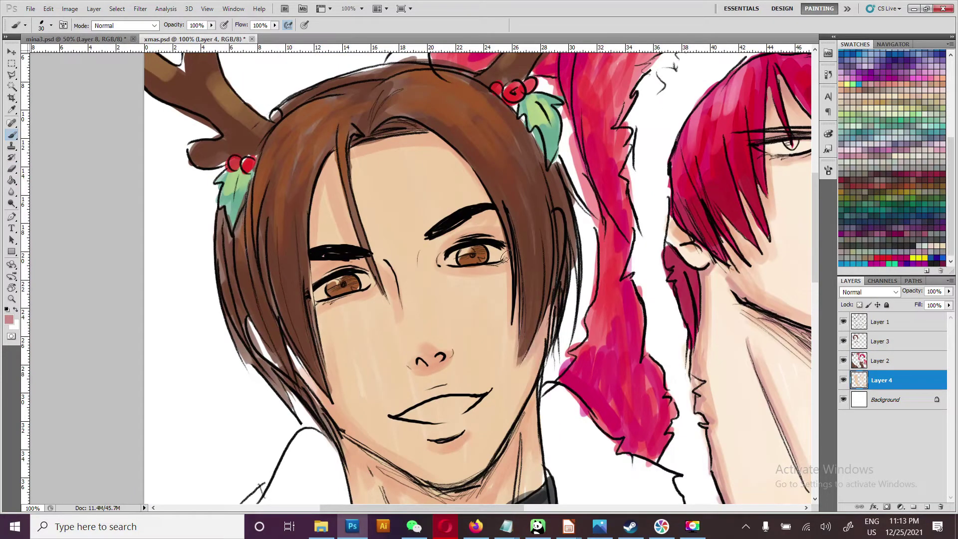
drag(311, 222, 341, 153)
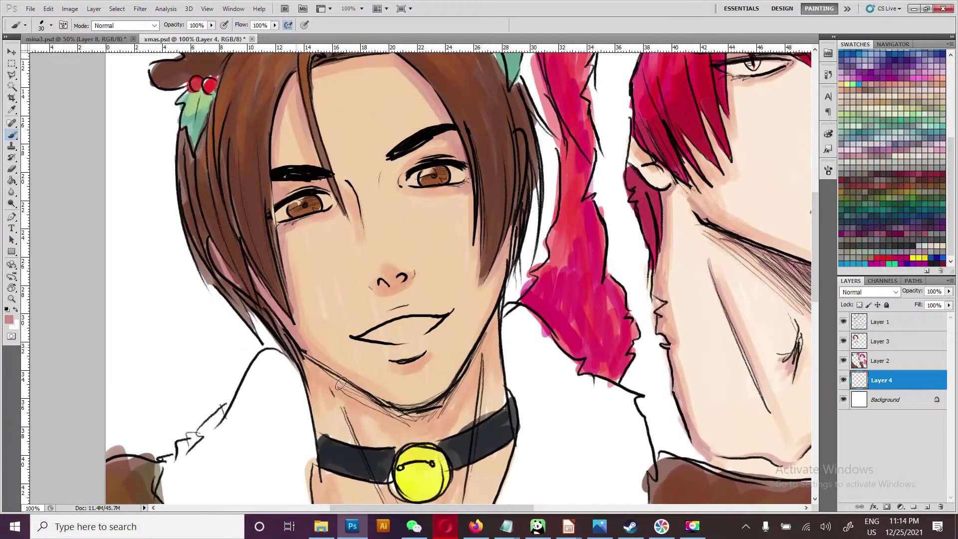
drag(360, 454, 321, 376)
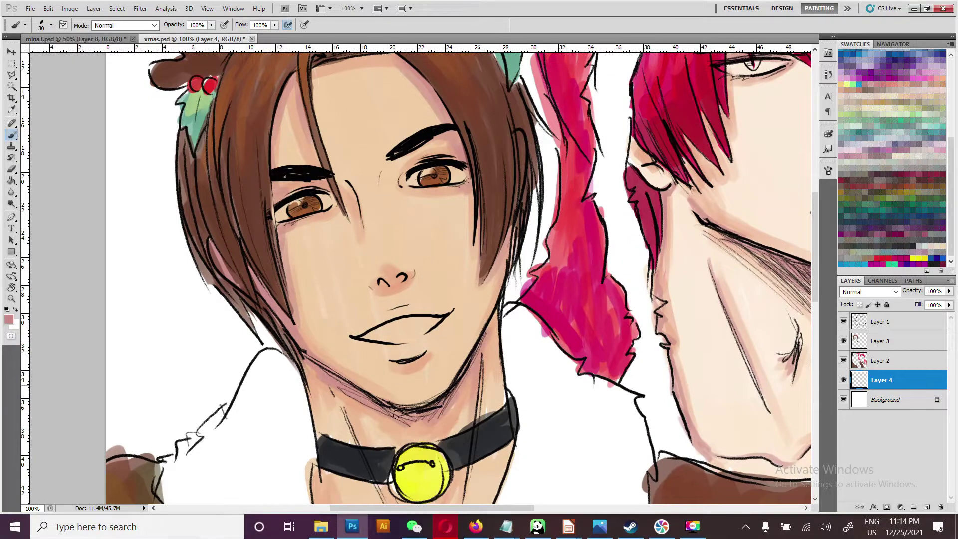
drag(399, 412, 369, 336)
drag(447, 504, 394, 337)
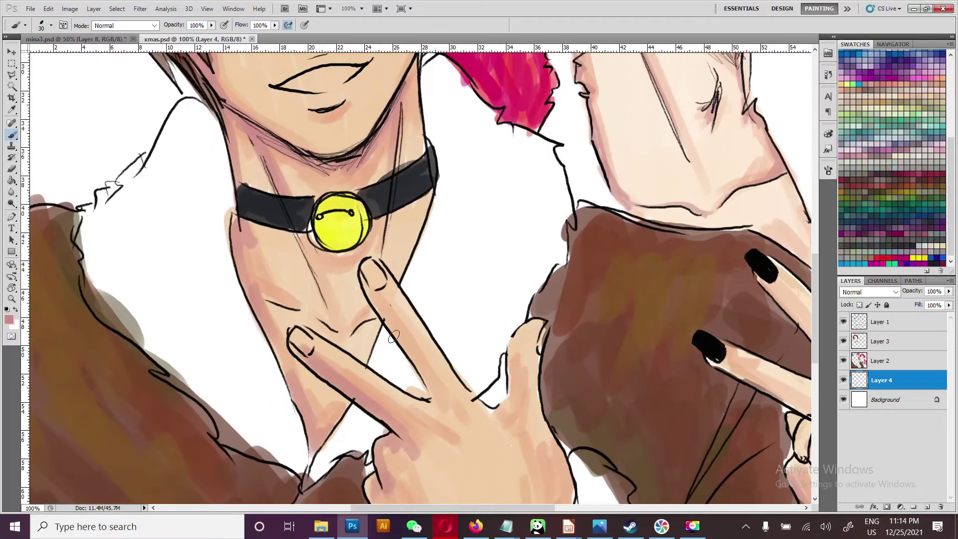
drag(509, 439, 454, 292)
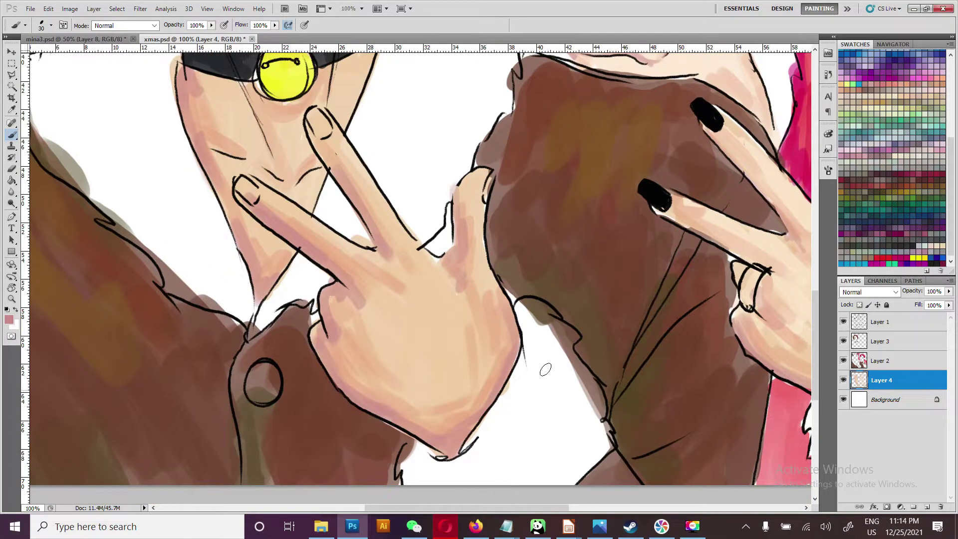
drag(333, 339, 466, 409)
drag(369, 75, 401, 354)
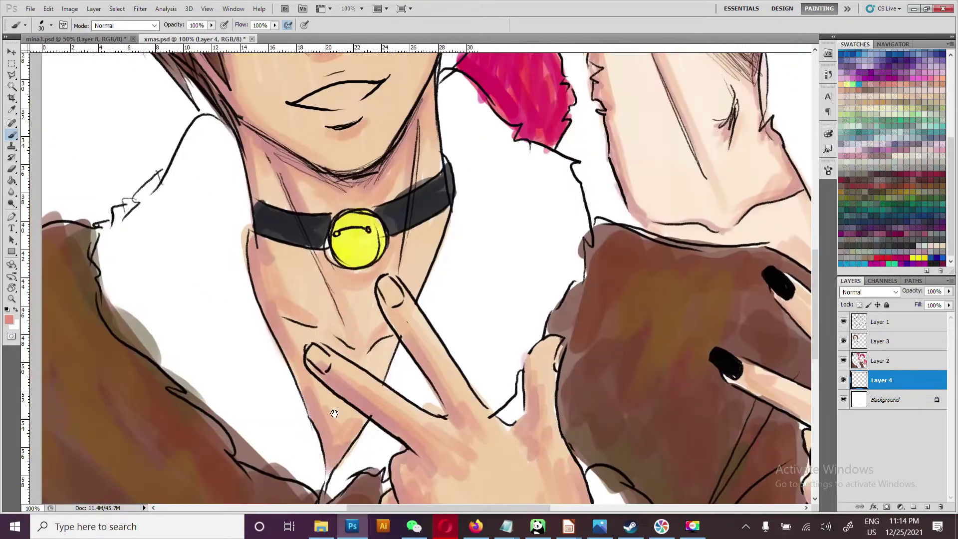
drag(214, 246, 320, 336)
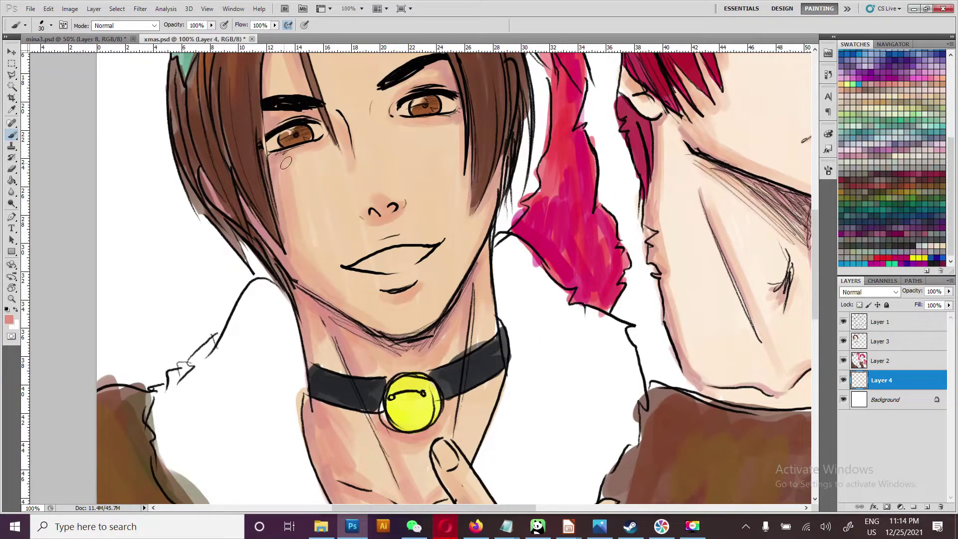
drag(372, 218, 387, 290)
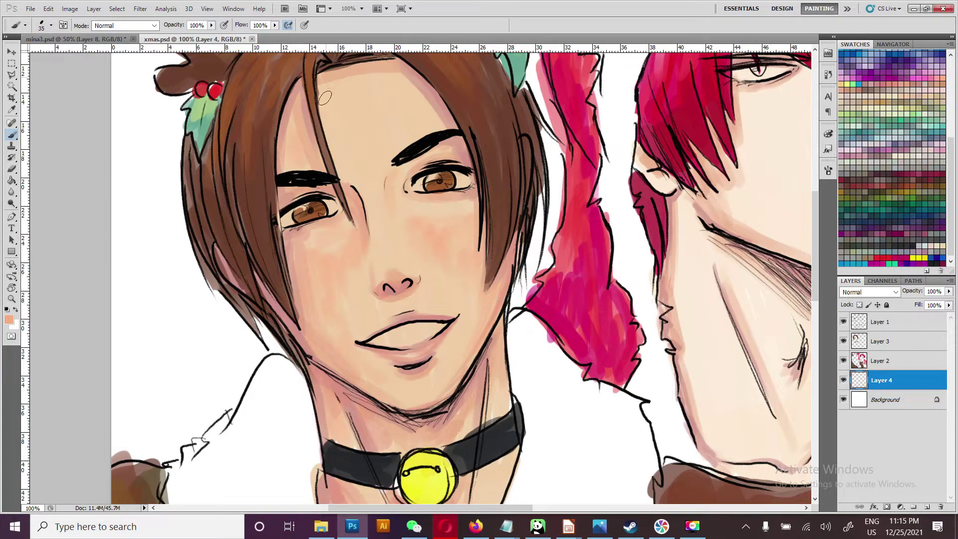
scroll(325, 99, down, 3)
scroll(349, 250, down, 2)
scroll(390, 413, down, 3)
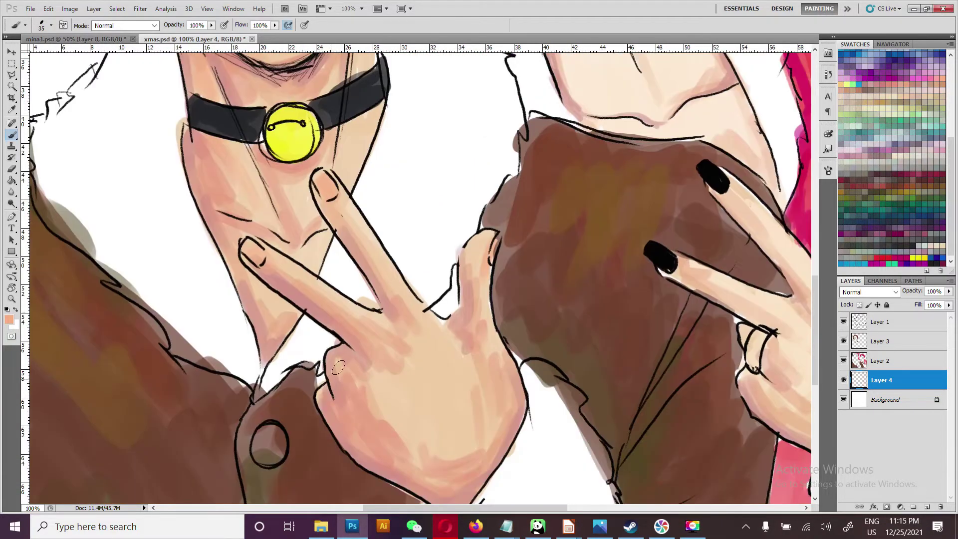
scroll(745, 301, right, 2)
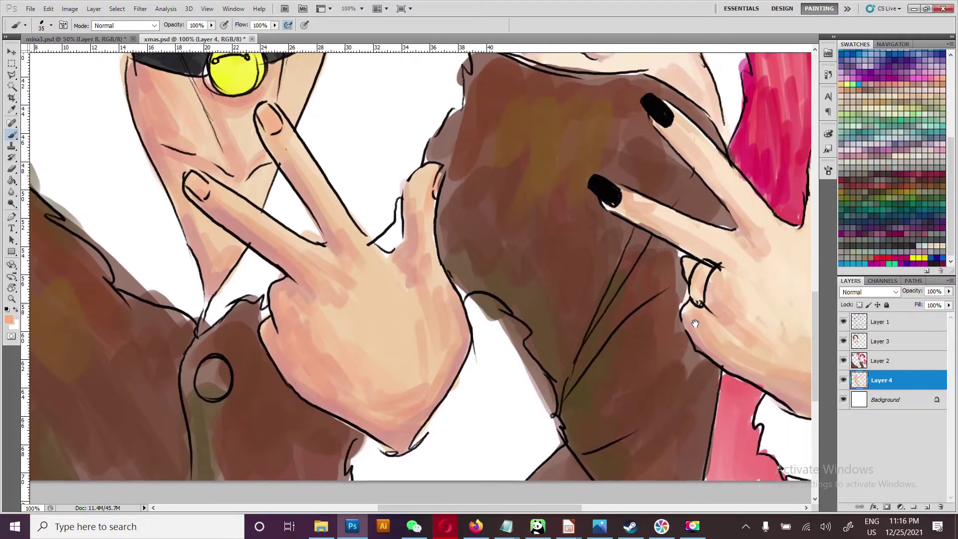
scroll(745, 301, up, 3)
scroll(717, 306, right, 3)
scroll(171, 356, up, 3)
scroll(171, 356, left, 3)
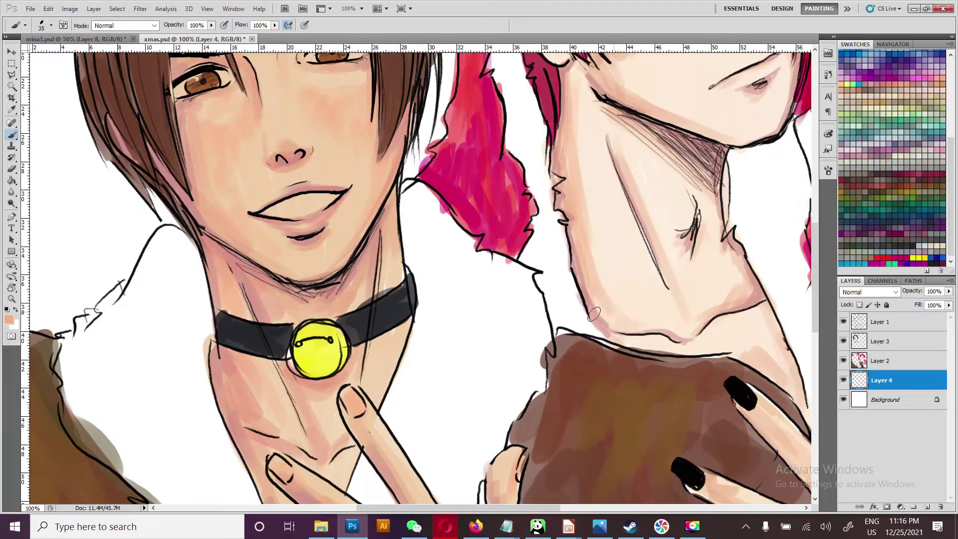
scroll(611, 112, up, 4)
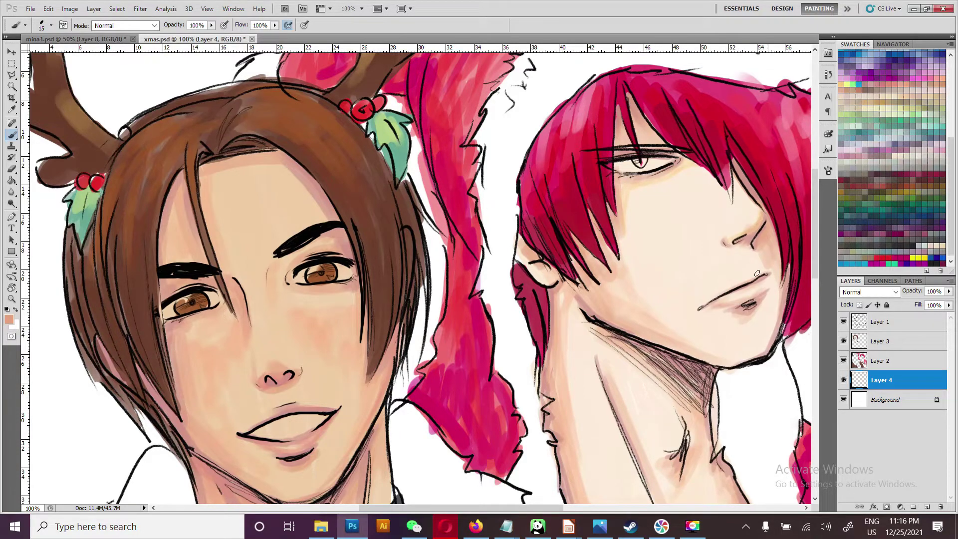
scroll(698, 299, up, 1)
scroll(699, 300, right, 2)
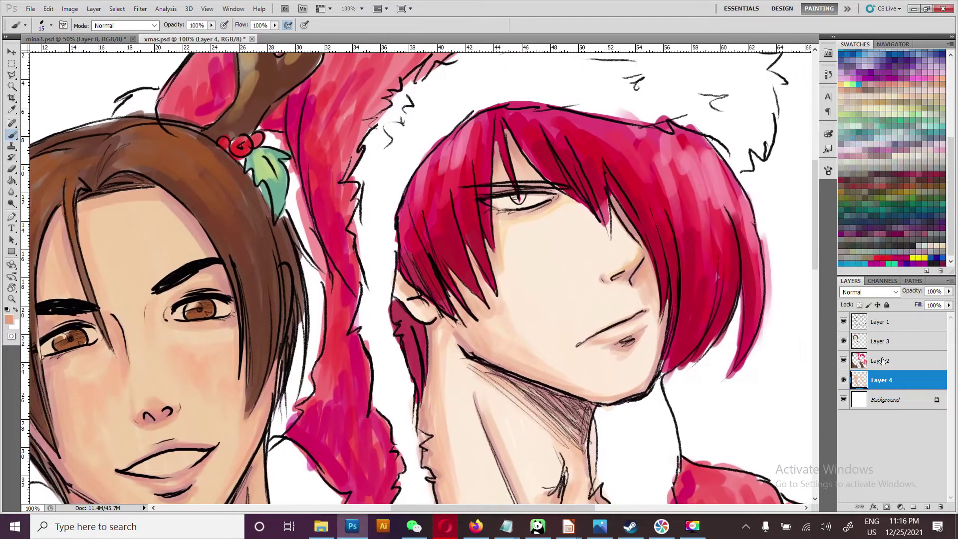
- Erase the pink overspill along the red hair's edge on Layer 2
key(alt+bracketright)
key(e)
drag(747, 185, 735, 317)
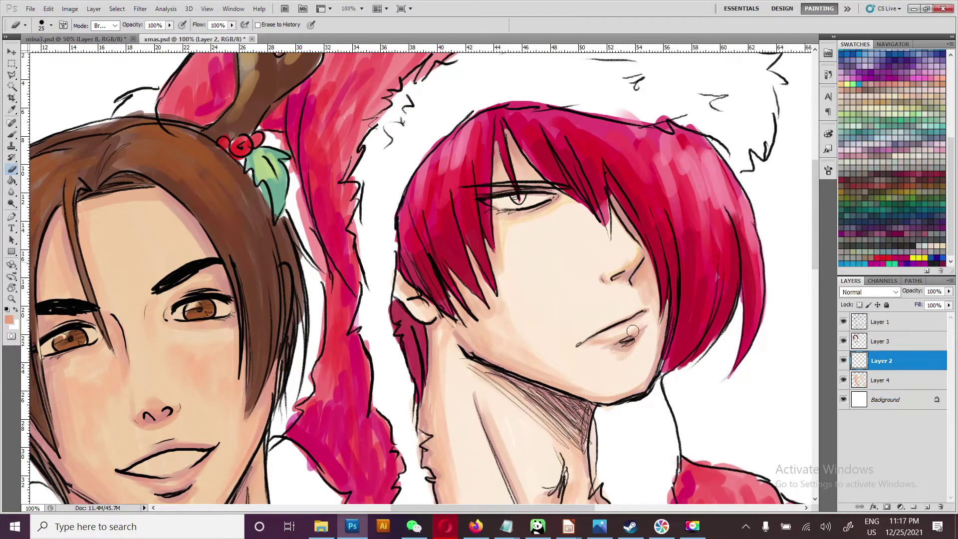
scroll(634, 320, down, 2)
scroll(643, 260, up, 4)
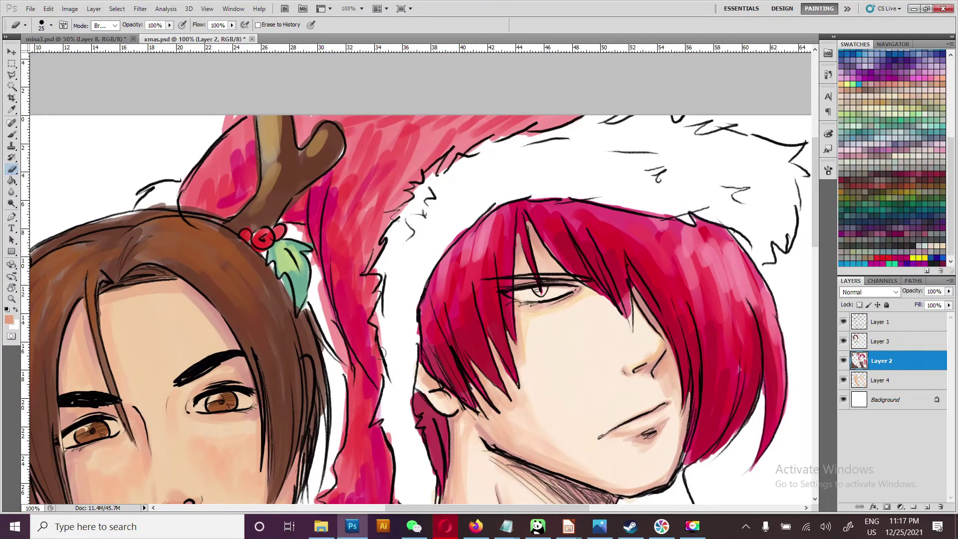
scroll(366, 306, down, 3)
scroll(374, 320, left, 2)
scroll(374, 320, down, 2)
scroll(381, 329, down, 1)
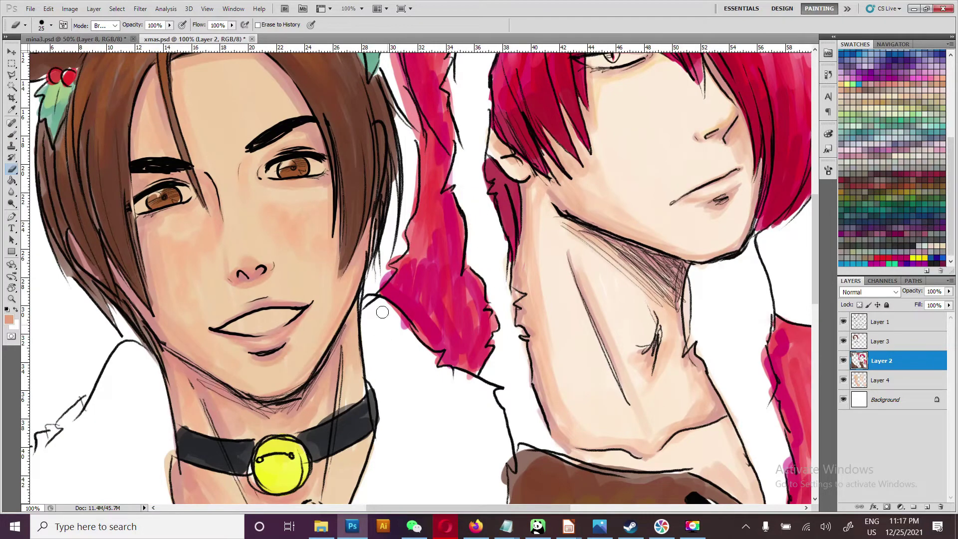
scroll(402, 233, down, 2)
scroll(401, 233, left, 3)
scroll(401, 233, up, 7)
scroll(401, 233, left, 1)
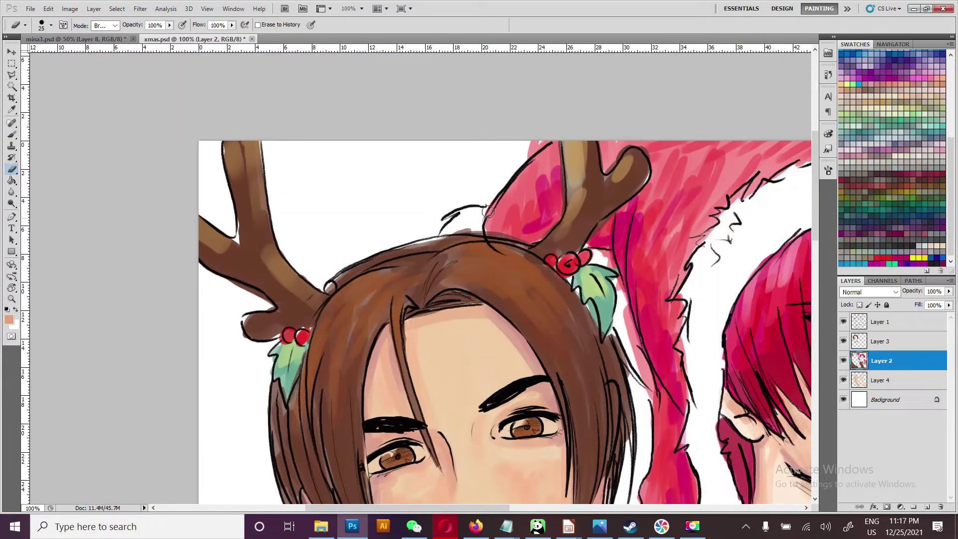
- Brush orange highlights onto the brunet's brown hair on its colour layer
click(881, 341)
key(b)
click(885, 184)
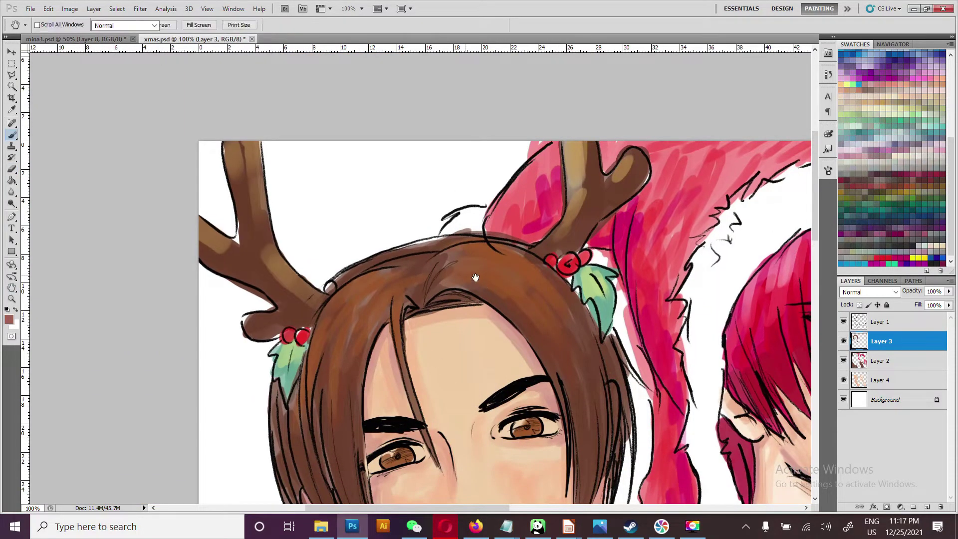
scroll(894, 149, up, 5)
click(856, 93)
mouse_move(472, 314)
mouse_down()
mouse_move(524, 275)
mouse_move(556, 340)
mouse_up()
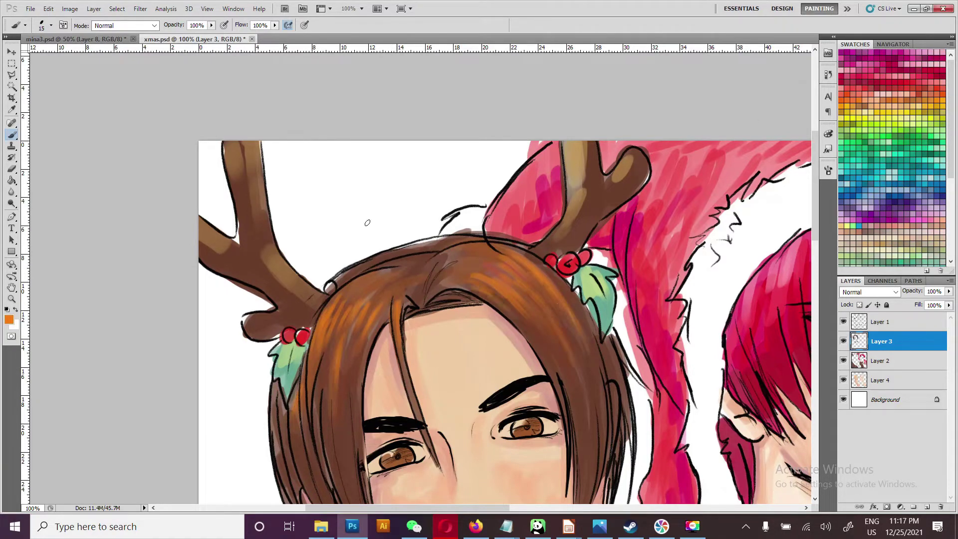
- Paint denser red into the Santa hat
scroll(367, 223, down, 5)
scroll(367, 222, right, 1)
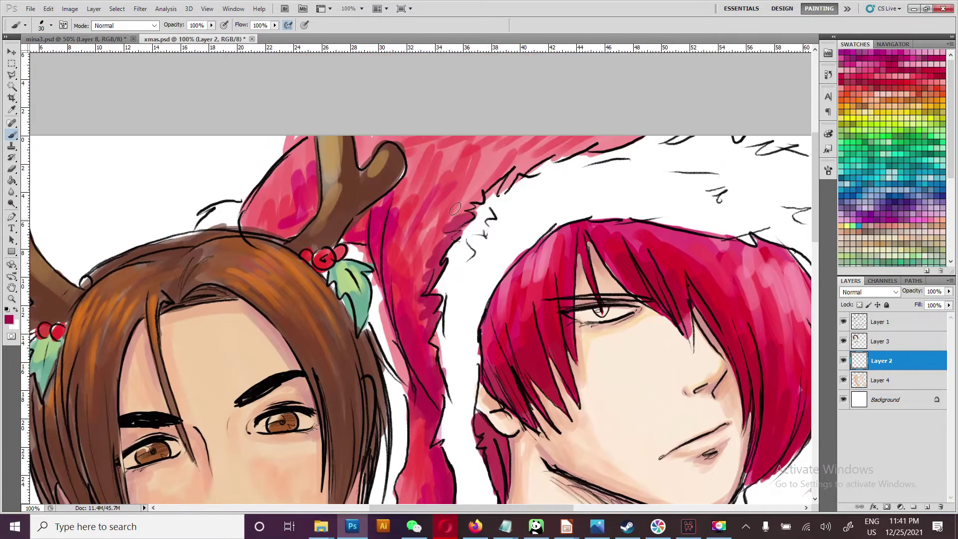
drag(455, 208, 599, 144)
drag(499, 165, 399, 300)
drag(415, 240, 439, 159)
mouse_move(414, 190)
mouse_down()
mouse_move(469, 149)
mouse_move(279, 200)
mouse_up()
- Fill the hat beside the antler with red, then paint bright red over the red hair and sleeve
mouse_move(280, 150)
mouse_down()
mouse_move(299, 224)
mouse_move(429, 409)
mouse_up()
drag(429, 299, 409, 200)
drag(424, 250, 380, 293)
click(844, 105)
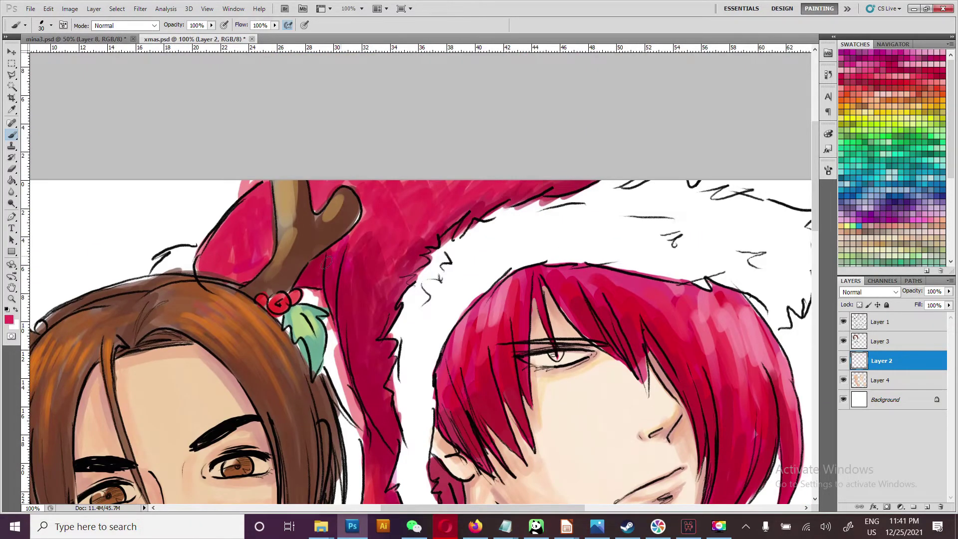
drag(748, 499, 509, 20)
drag(579, 350, 504, 214)
drag(489, 159, 664, 220)
drag(623, 204, 600, 333)
- Shade across the red hair with a darker crimson
alt+click(601, 334)
drag(659, 389, 659, 482)
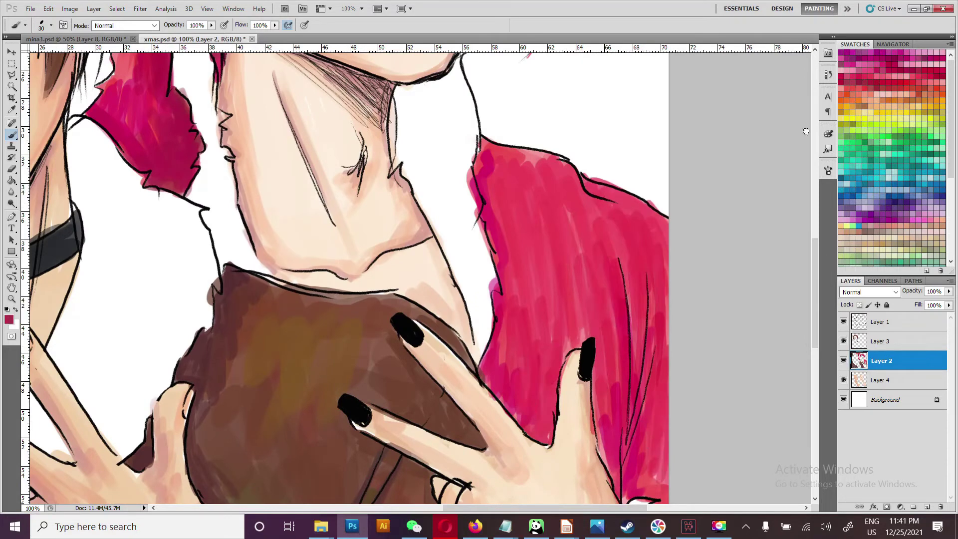
drag(624, 255, 621, 479)
mouse_move(649, 279)
mouse_down()
mouse_move(649, 494)
mouse_move(653, 452)
mouse_up()
drag(614, 289, 599, 459)
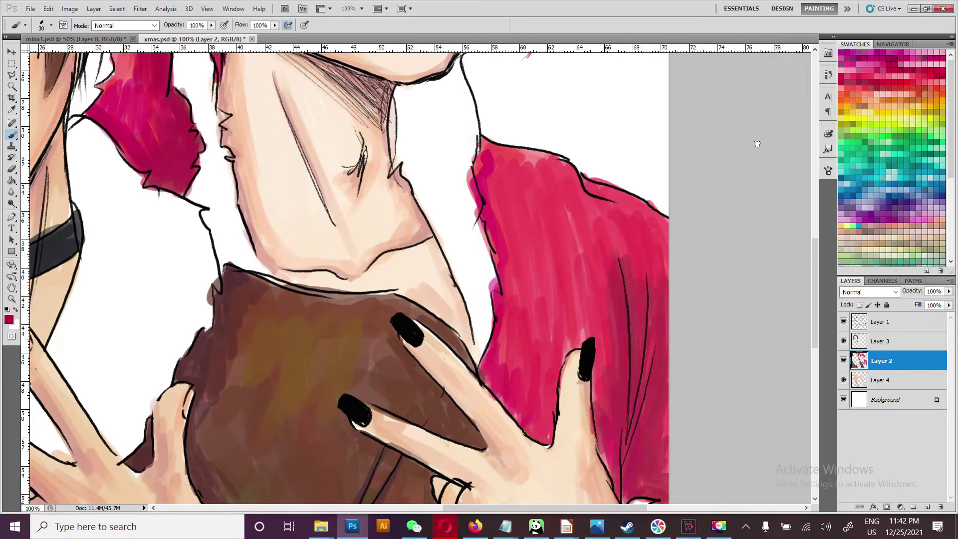
drag(634, 249, 628, 454)
drag(539, 300, 494, 444)
mouse_move(518, 210)
mouse_down()
mouse_move(532, 333)
mouse_move(574, 409)
mouse_up()
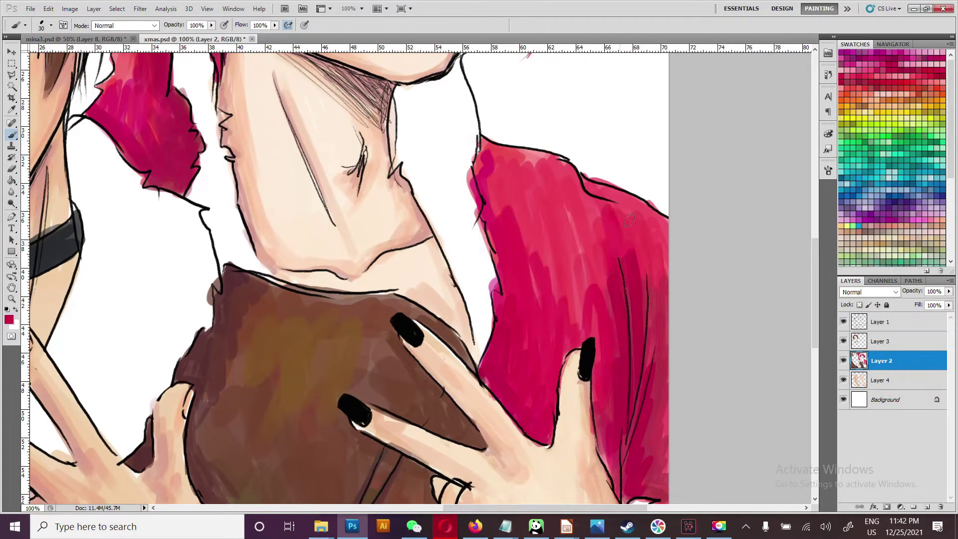
drag(499, 164, 599, 324)
drag(664, 199, 618, 314)
drag(603, 205, 564, 334)
drag(659, 374, 653, 484)
drag(265, 333, 220, 100)
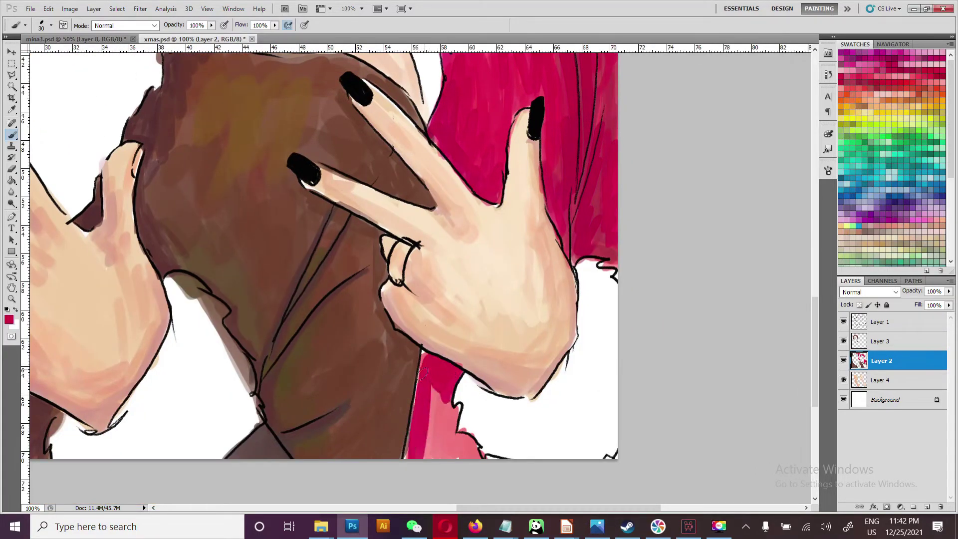
drag(366, 199, 649, 498)
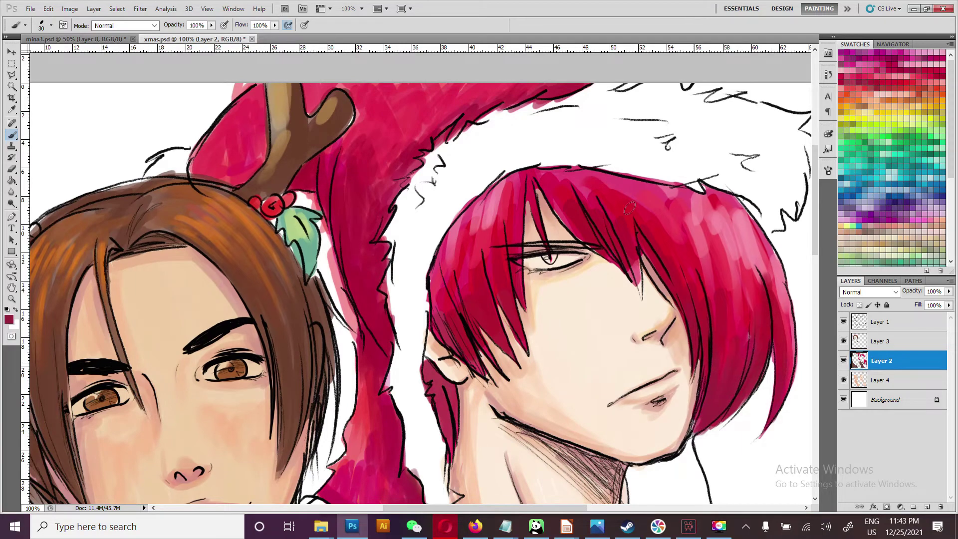
scroll(551, 258, up, 2)
- On a new layer, paint the red-haired man's eye white with a red-pink iris
click(926, 507)
key(x)
key(bracketleft)
key(bracketleft)
key(bracketleft)
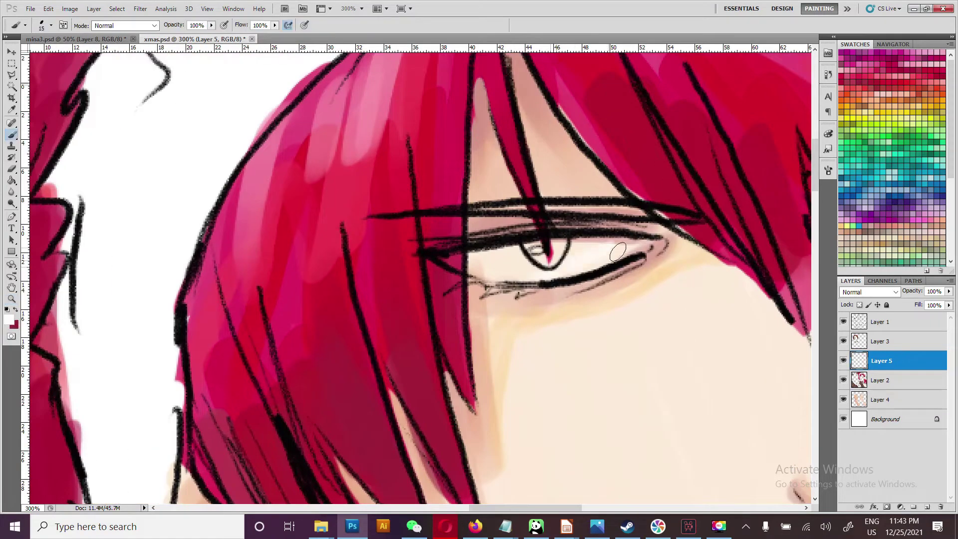
drag(644, 249, 509, 265)
drag(552, 241, 563, 243)
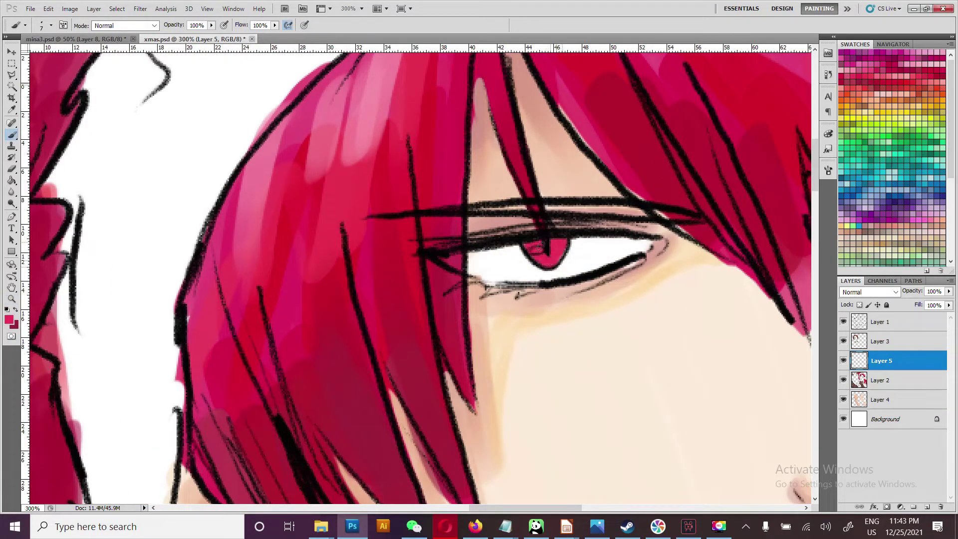
key(x)
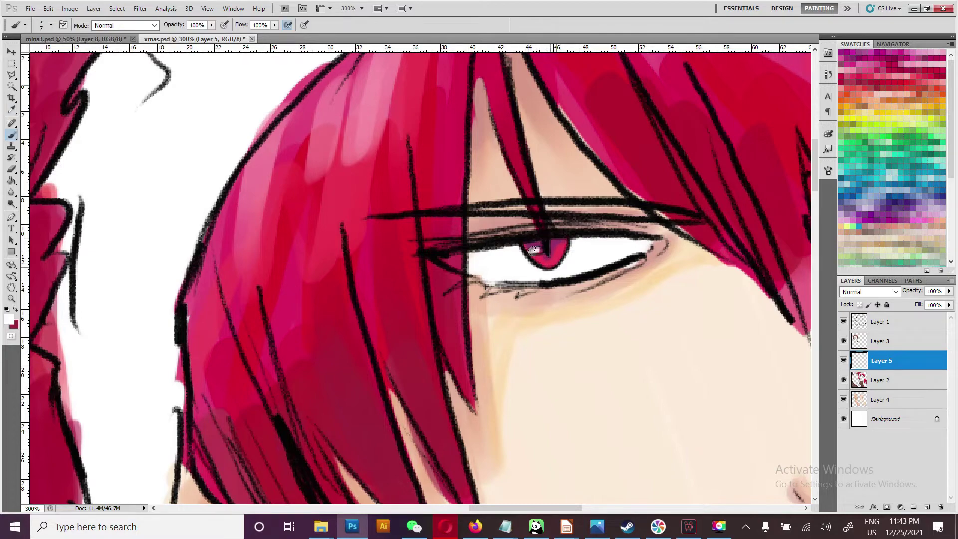
- Darken a red hair strand and brighten the white of the brunet's left eye
key(z)
key(ctrl+minus)
key(ctrl+minus)
key(ctrl+minus)
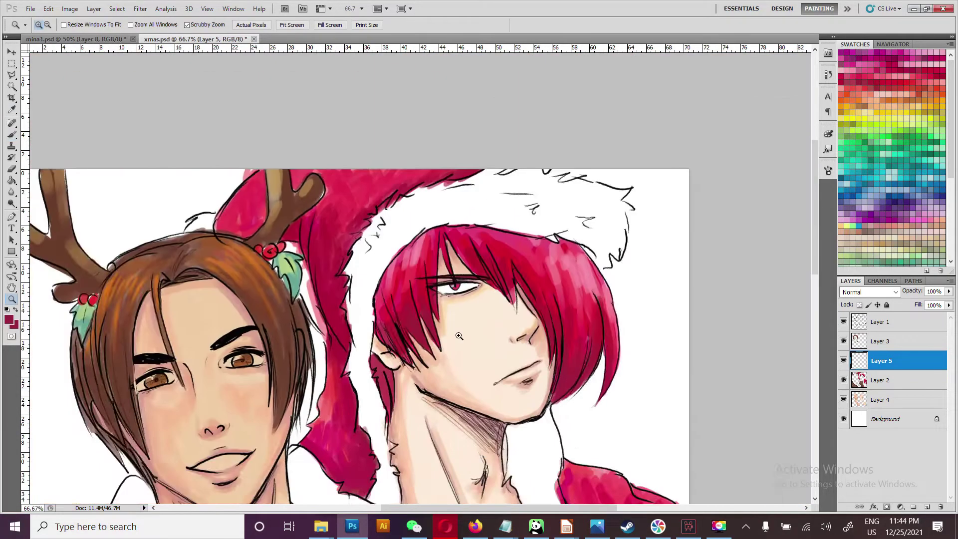
click(859, 380)
key(ctrl+plus)
key(ctrl+plus)
key(b)
drag(551, 302, 534, 266)
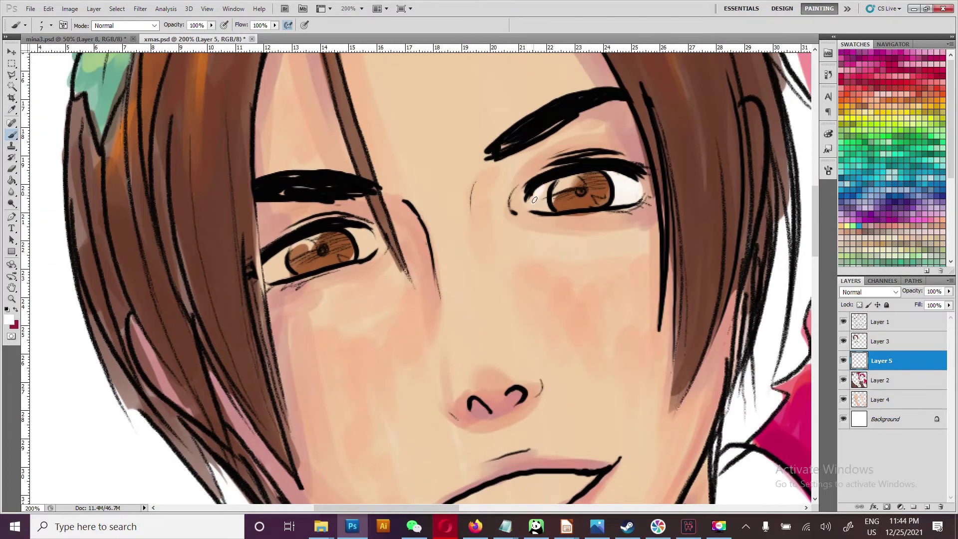
drag(269, 272, 288, 276)
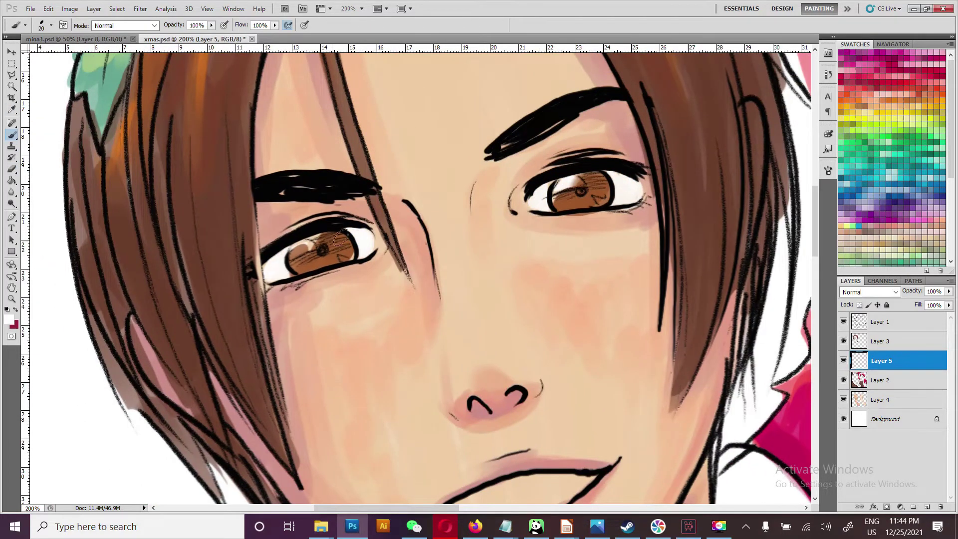
drag(953, 112, 954, 209)
- Paint the brunet's irises reddish-brown with bright yellow highlights
mouse_move(583, 180)
mouse_down()
mouse_move(564, 202)
mouse_move(589, 209)
mouse_up()
drag(295, 259, 349, 247)
scroll(893, 150, up, 10)
click(865, 85)
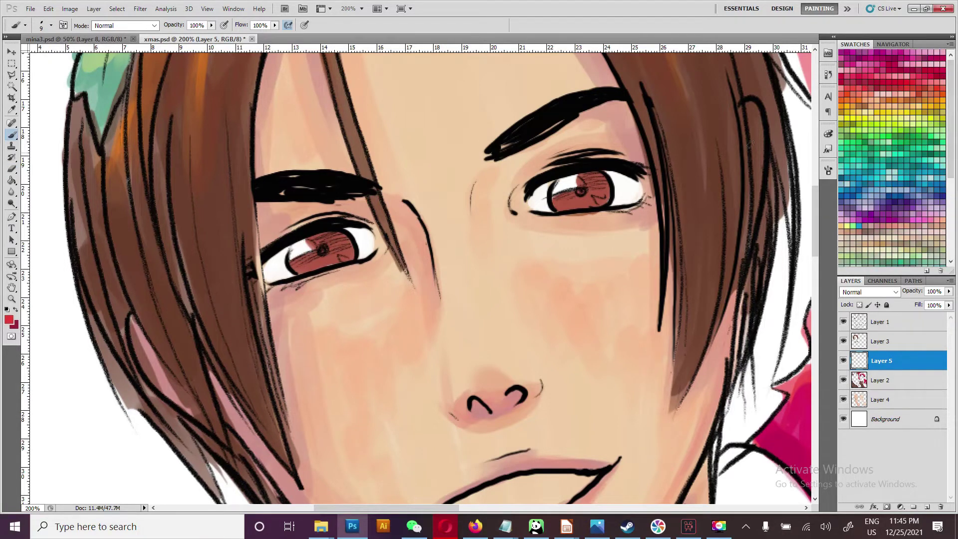
alt+click(590, 172)
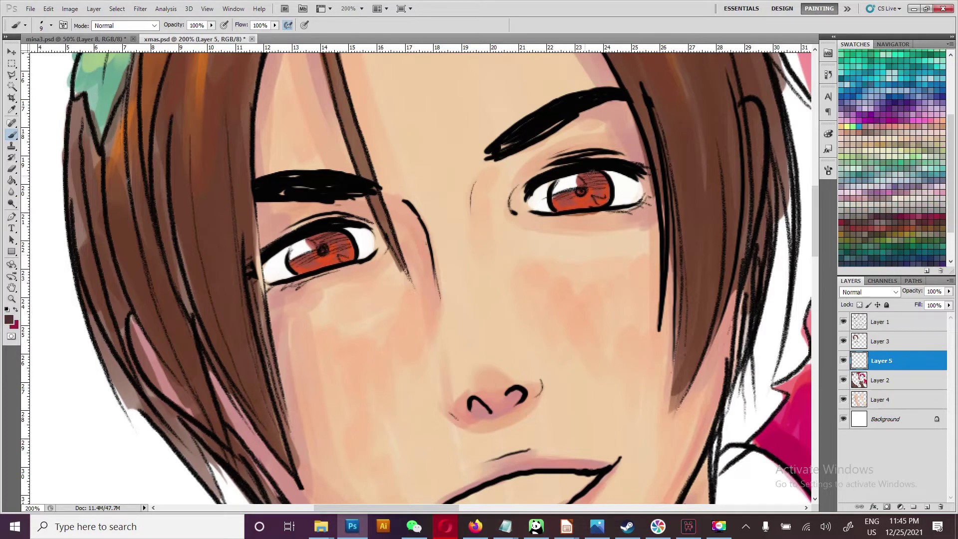
scroll(871, 187, down, 3)
click(915, 258)
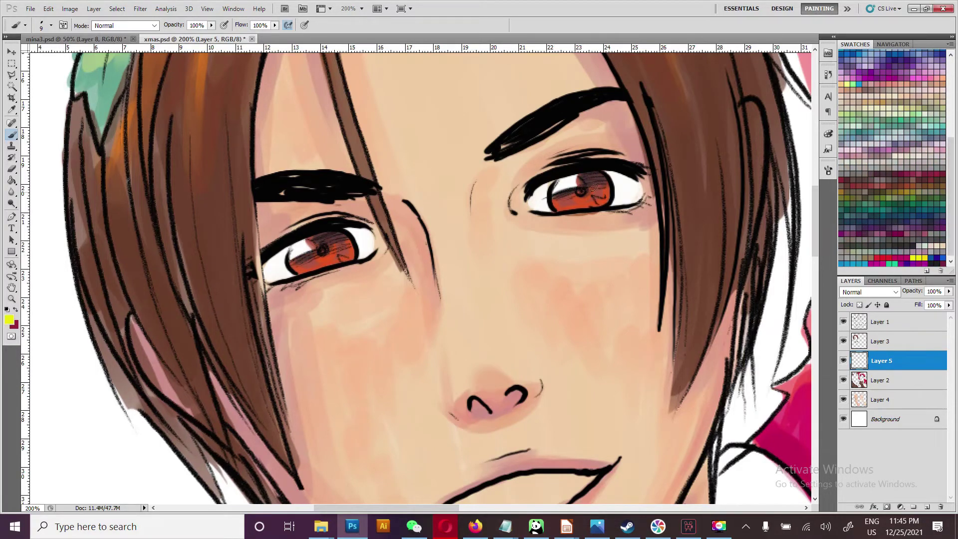
alt+click(575, 183)
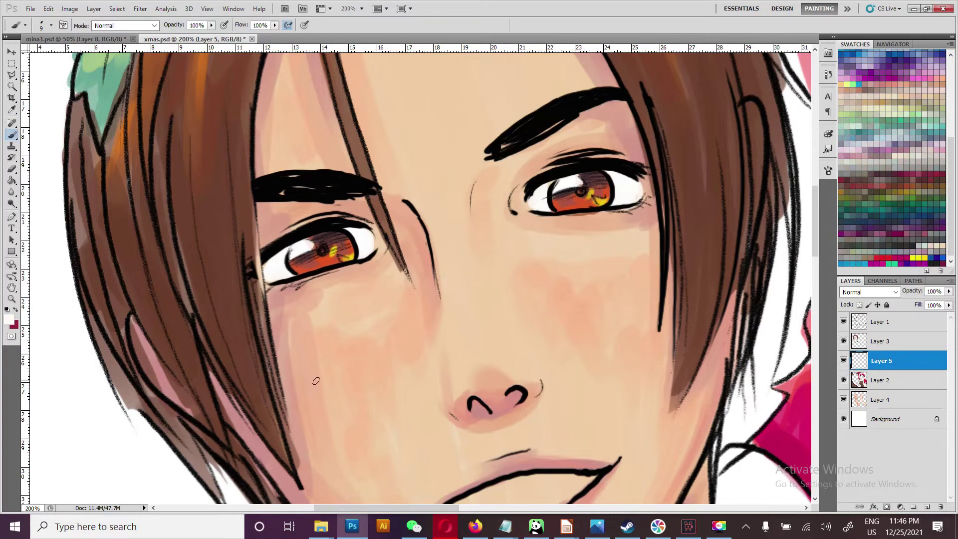
- Paint the brunet's teeth white and add a new blank layer
drag(250, 386, 260, 424)
drag(554, 377, 404, 401)
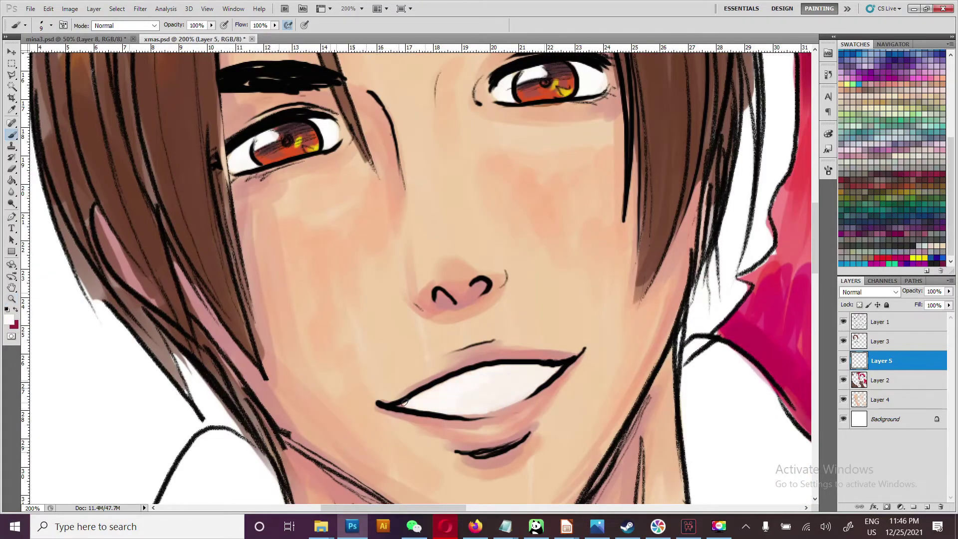
key(z)
alt+click(495, 374)
click(927, 507)
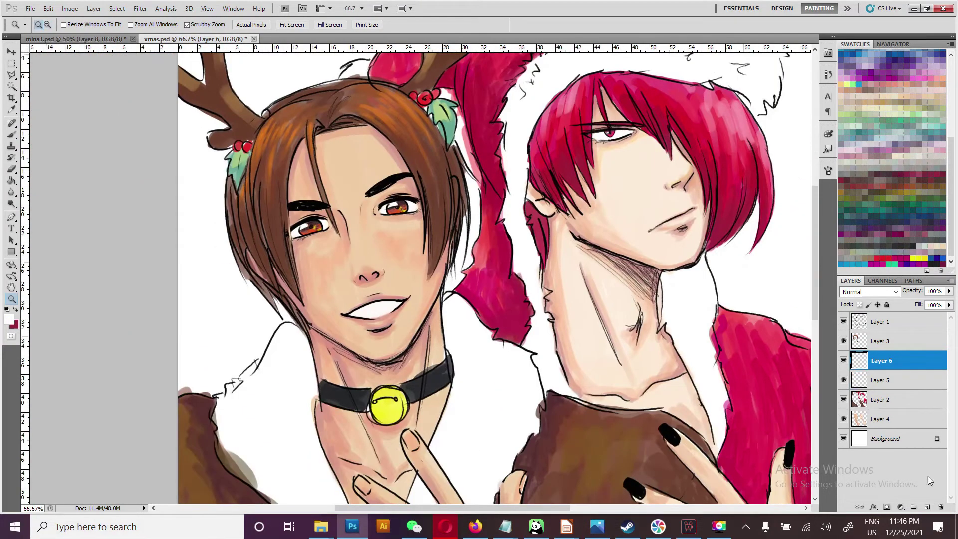
- Rename the layers white, eyes and hair, and move white below eyes
text(ite)
double_click(880, 380)
text(eyes)
double_click(918, 399)
key(Escape)
double_click(880, 400)
text(hair)
click(888, 361)
key(b)
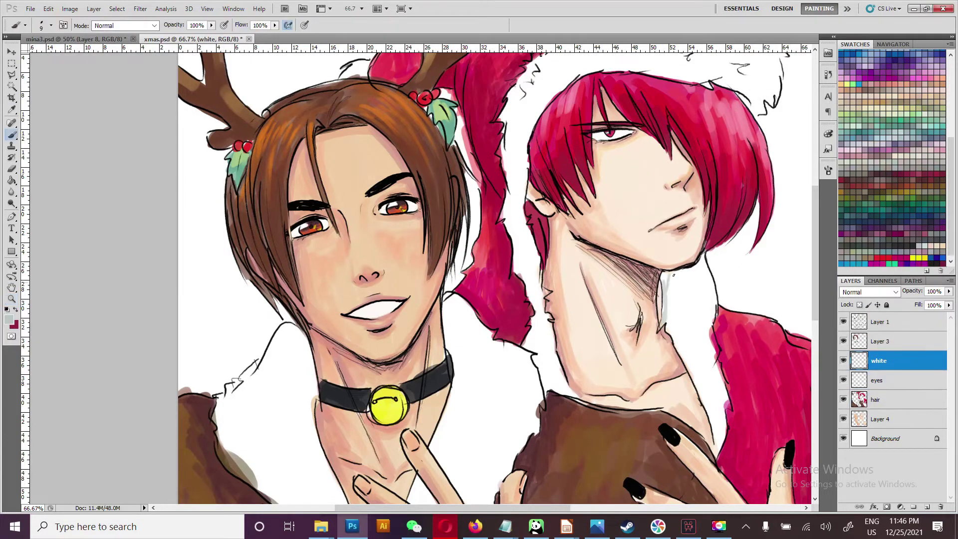
drag(892, 369, 892, 394)
- With a larger brush, paint white fur along the neck edge and Santa hat trim
key(bracketright)
key(bracketright)
key(bracketright)
drag(669, 272, 720, 439)
mouse_move(514, 244)
mouse_down()
mouse_move(528, 337)
mouse_move(499, 149)
mouse_move(499, 80)
mouse_up()
drag(499, 150, 484, 247)
mouse_move(529, 199)
mouse_down()
mouse_move(673, 159)
mouse_move(749, 174)
mouse_move(549, 135)
mouse_up()
scroll(509, 245, down, 3)
mouse_move(519, 170)
mouse_down()
mouse_move(509, 244)
mouse_move(466, 302)
mouse_up()
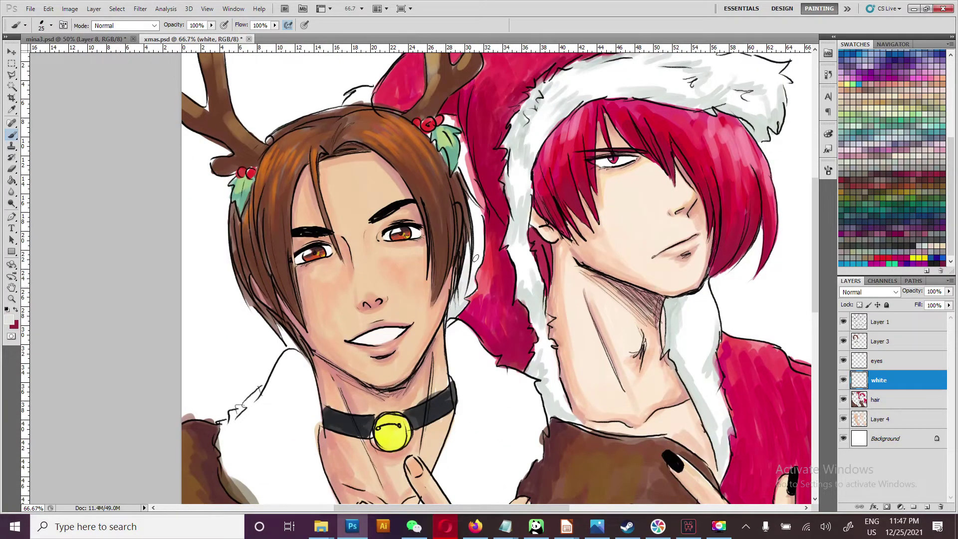
- Paint cream fur over the left collar and the collar near the neck
scroll(375, 389, down, 2)
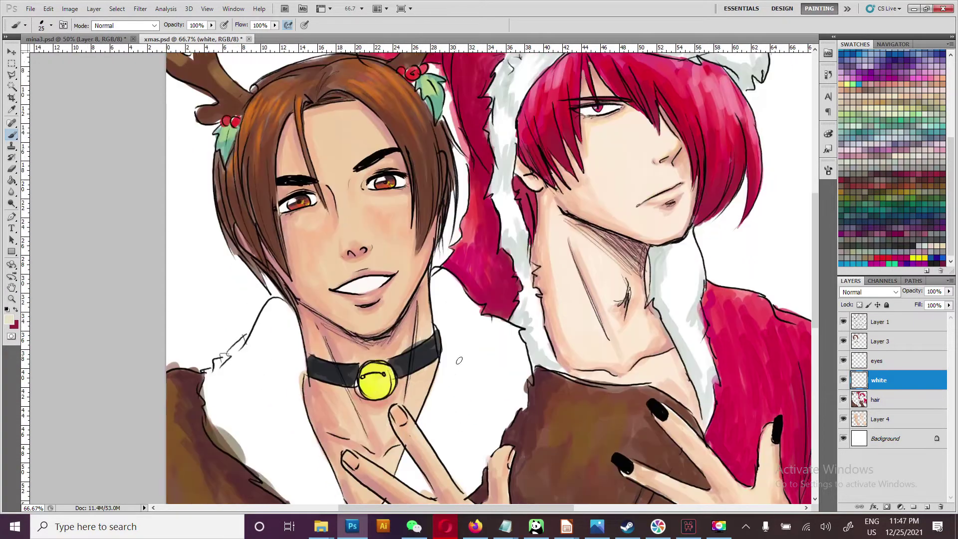
scroll(379, 459, down, 3)
mouse_move(379, 460)
mouse_down()
mouse_move(300, 429)
mouse_move(209, 349)
mouse_move(299, 399)
mouse_move(216, 307)
mouse_move(300, 239)
mouse_up()
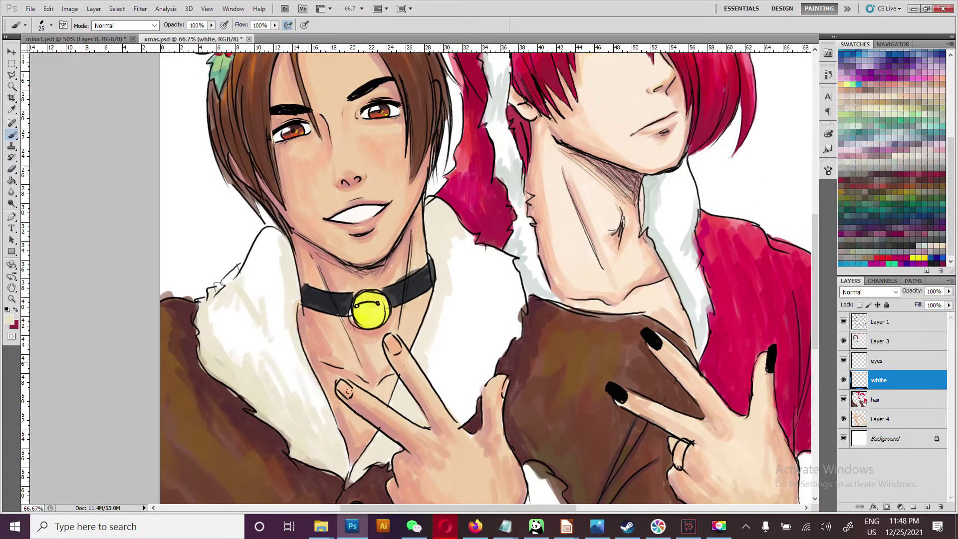
drag(464, 419, 519, 310)
drag(518, 269, 449, 385)
mouse_move(484, 349)
mouse_down()
mouse_move(502, 310)
mouse_move(464, 394)
mouse_up()
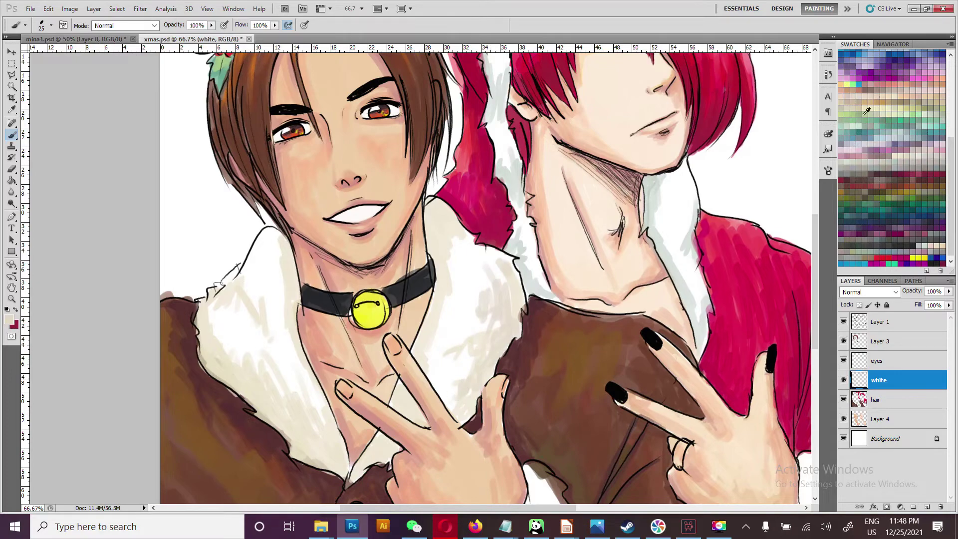
scroll(486, 280, down, 5)
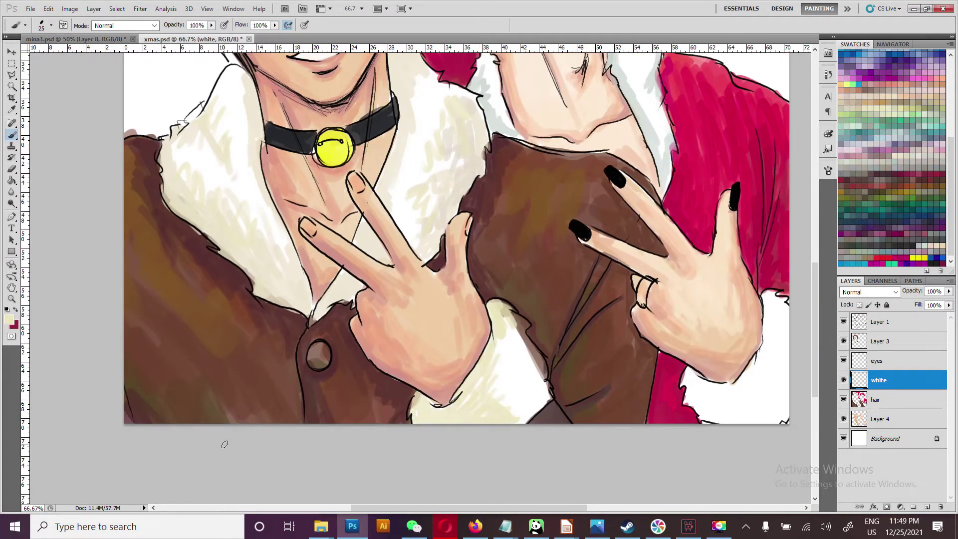
scroll(399, 399, right, 3)
- Undo the stray cream stroke near the cuff and shade the white fur with grey
key(ctrl+z)
alt+click(659, 341)
drag(596, 367, 617, 325)
scroll(577, 413, up, 5)
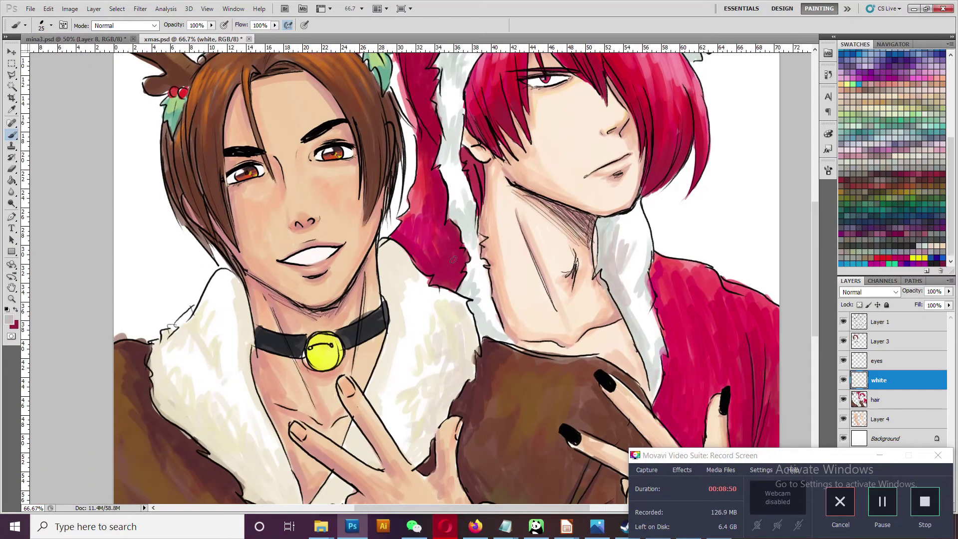
scroll(621, 272, up, 5)
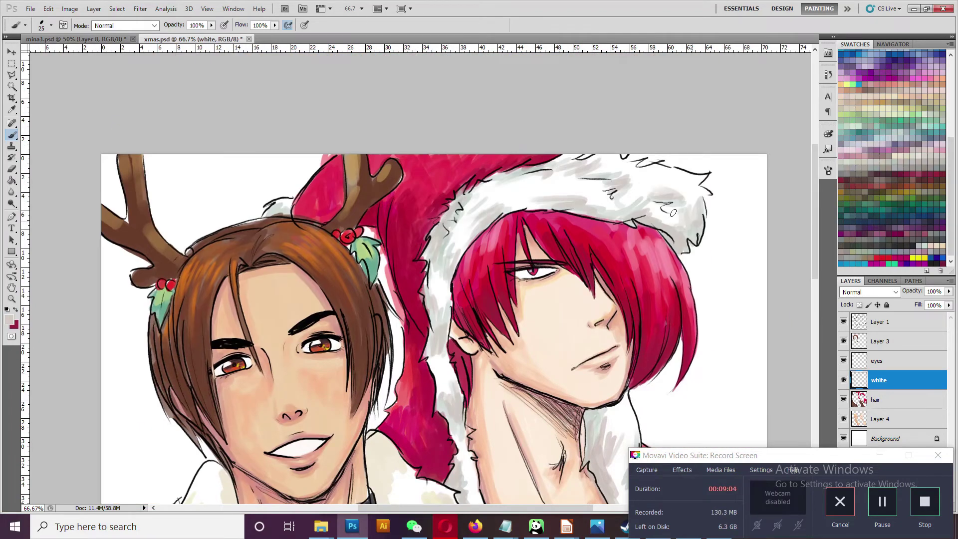
scroll(574, 280, down, 10)
scroll(536, 364, right, 3)
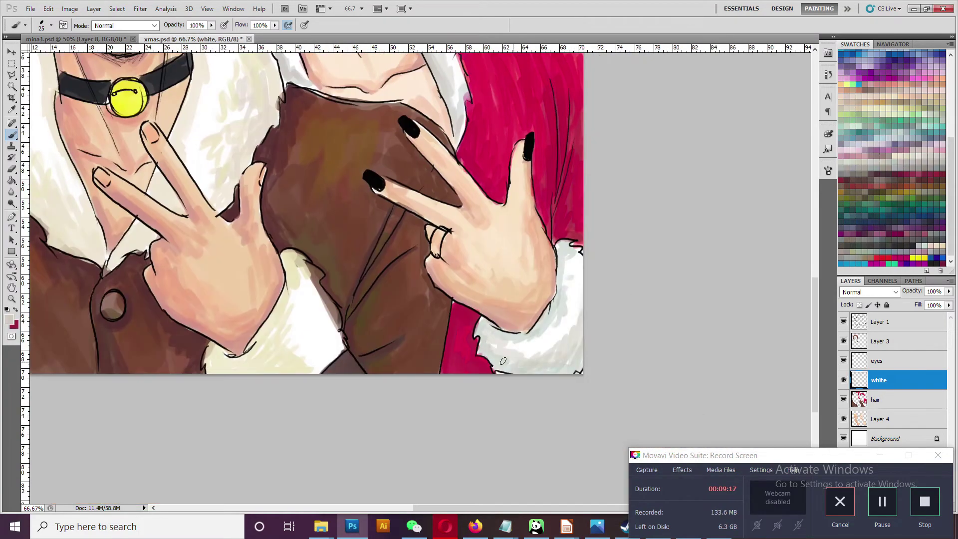
scroll(352, 338, up, 2)
scroll(352, 339, left, 2)
- Erase the stray paint near the hand on the hair layer
key(alt+bracketleft)
key(e)
drag(353, 339, 382, 391)
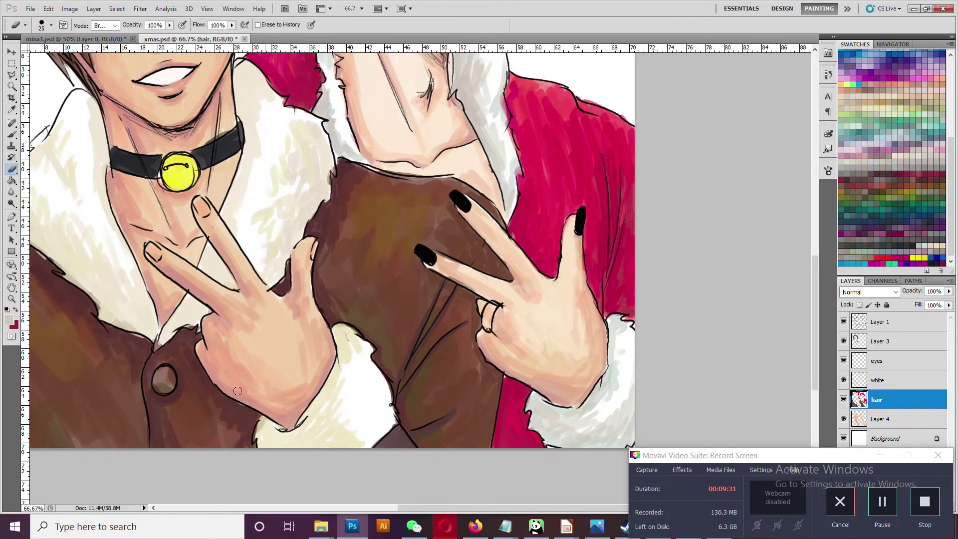
scroll(355, 400, up, 5)
scroll(356, 478, left, 4)
scroll(432, 297, up, 5)
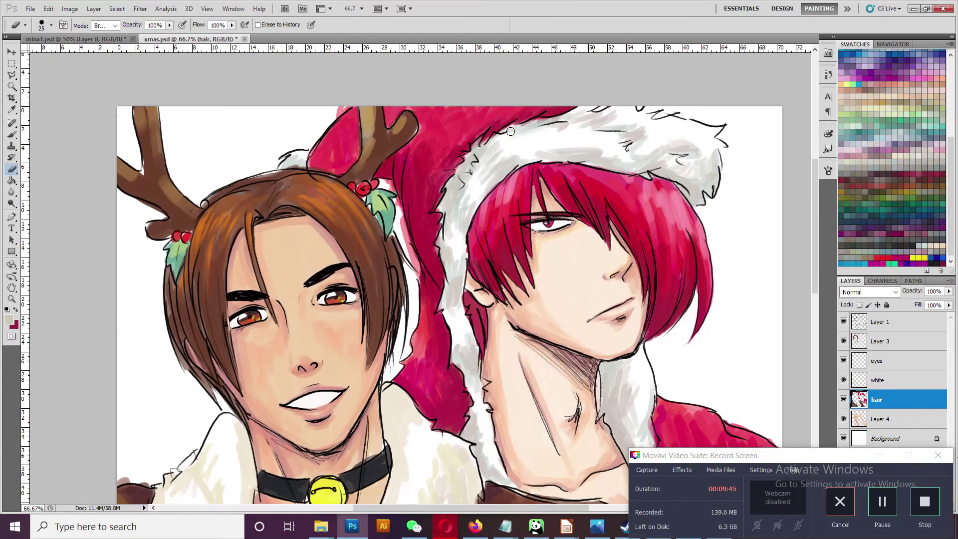
scroll(349, 99, down, 1)
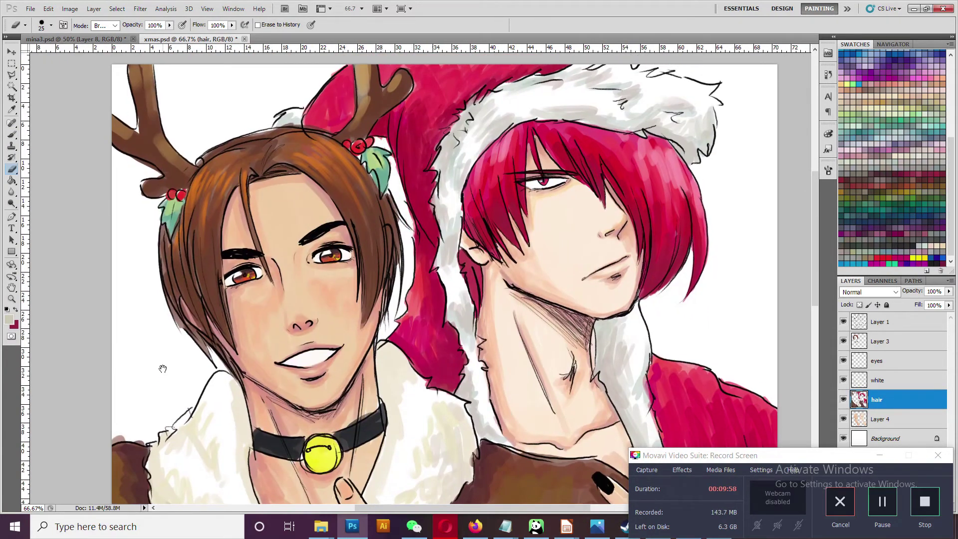
scroll(152, 237, down, 3)
scroll(152, 237, down, 3)
scroll(152, 237, down, 3)
- Paint the brunet's brown coat button cream-white on the white layer
key(alt+bracketright)
key(b)
alt+click(300, 349)
drag(289, 412, 296, 420)
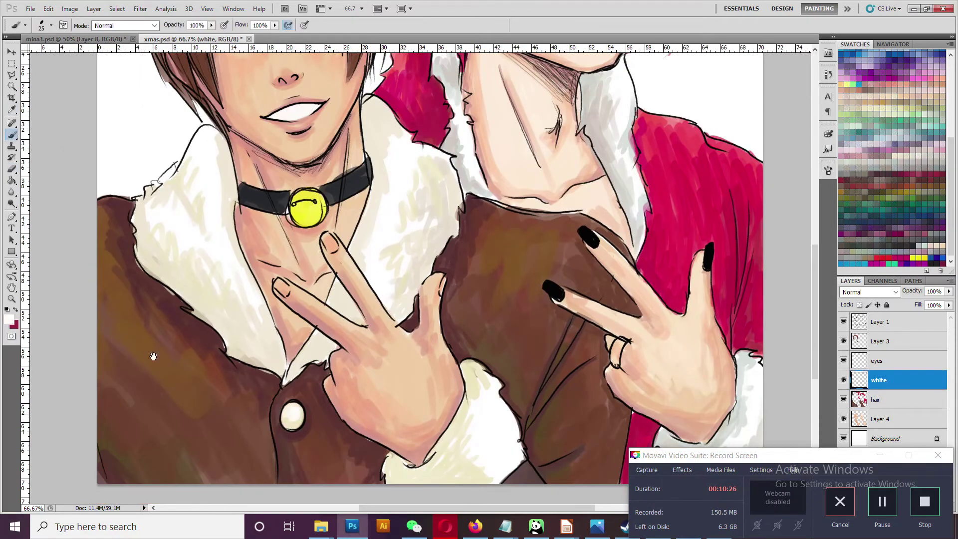
scroll(149, 345, up, 5)
- Zoom in on the brunet's eyes and nose and make the eyes layer active
key(z)
drag(247, 288, 328, 357)
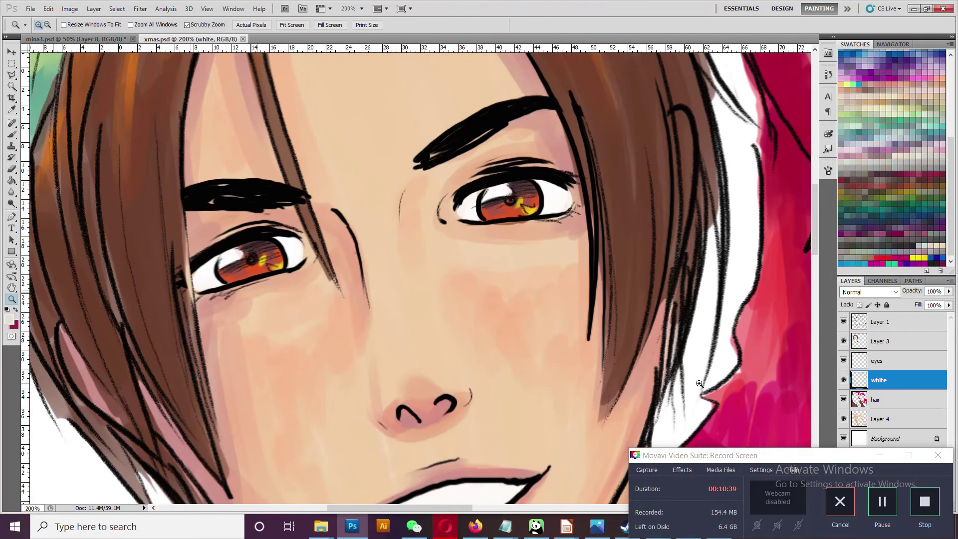
key(b)
key(alt+bracketright)
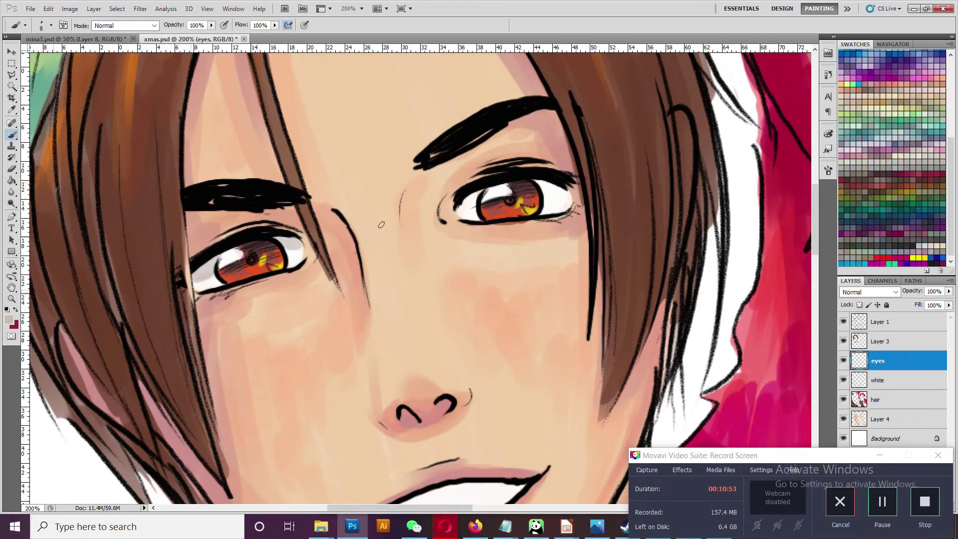
scroll(449, 210, right, 10)
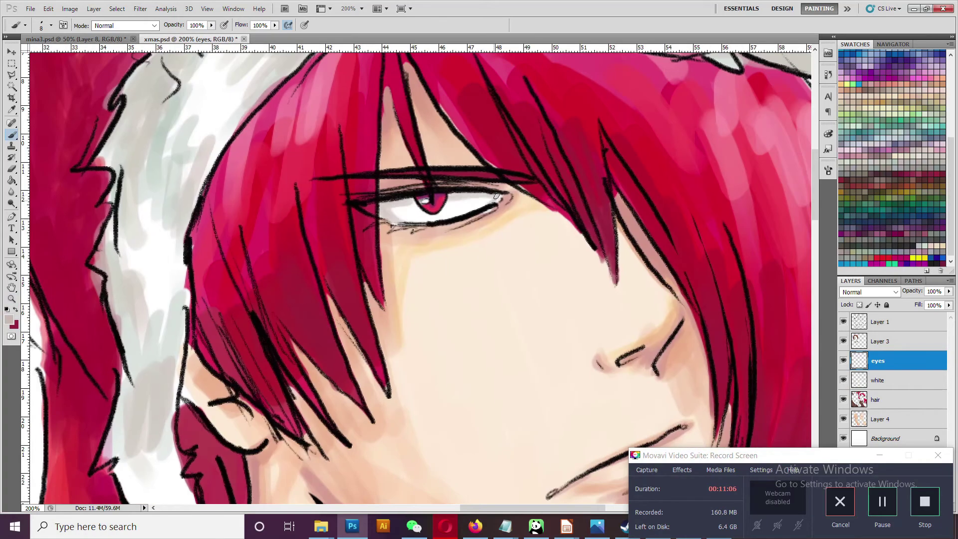
- Zoom in on the brunet's mouth and draw a jagged tooth edge across it
key(z)
drag(497, 196, 242, 402)
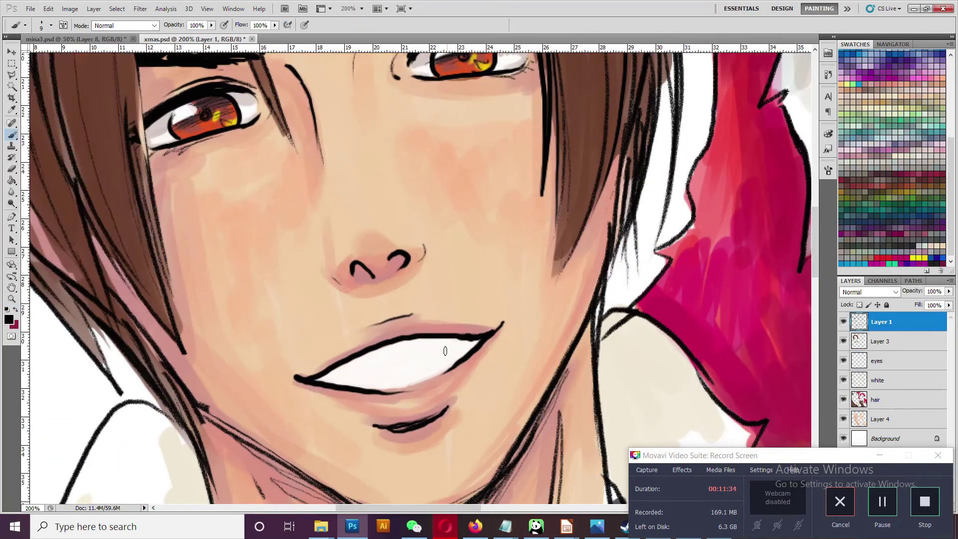
drag(423, 359, 473, 344)
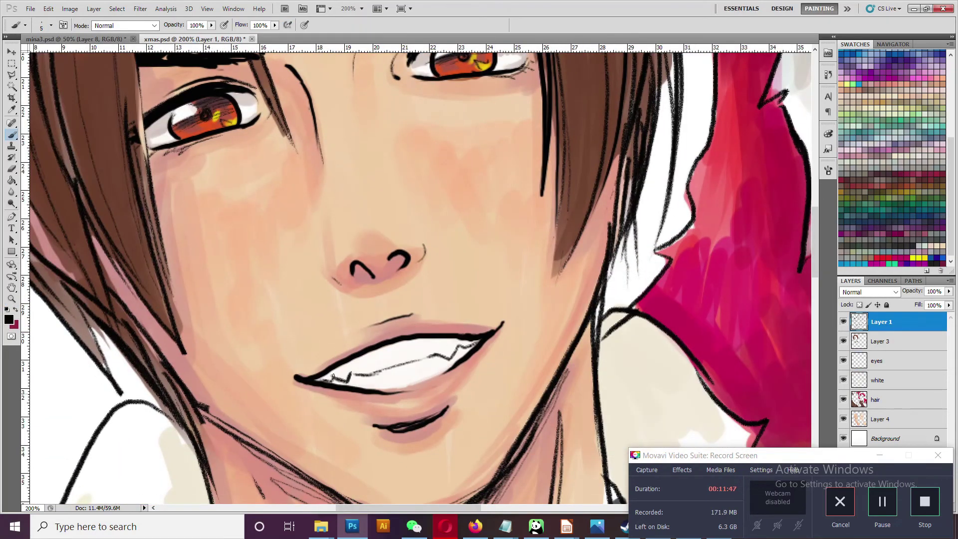